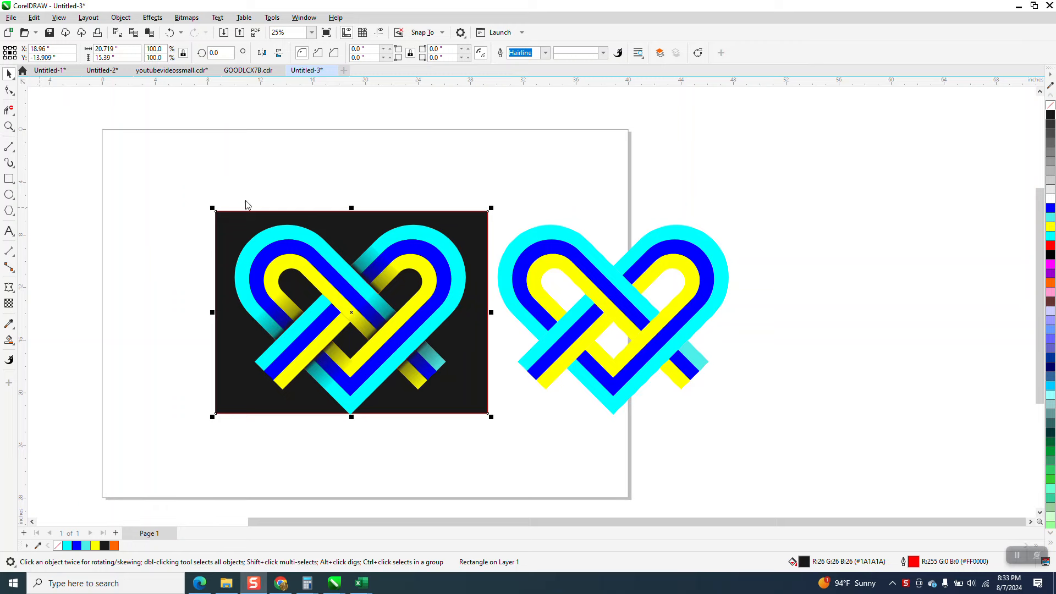
Move the shaded heart with its dark background clear of the page, beyond the flat-coloured heart
key(z)
drag(220, 207, 482, 397)
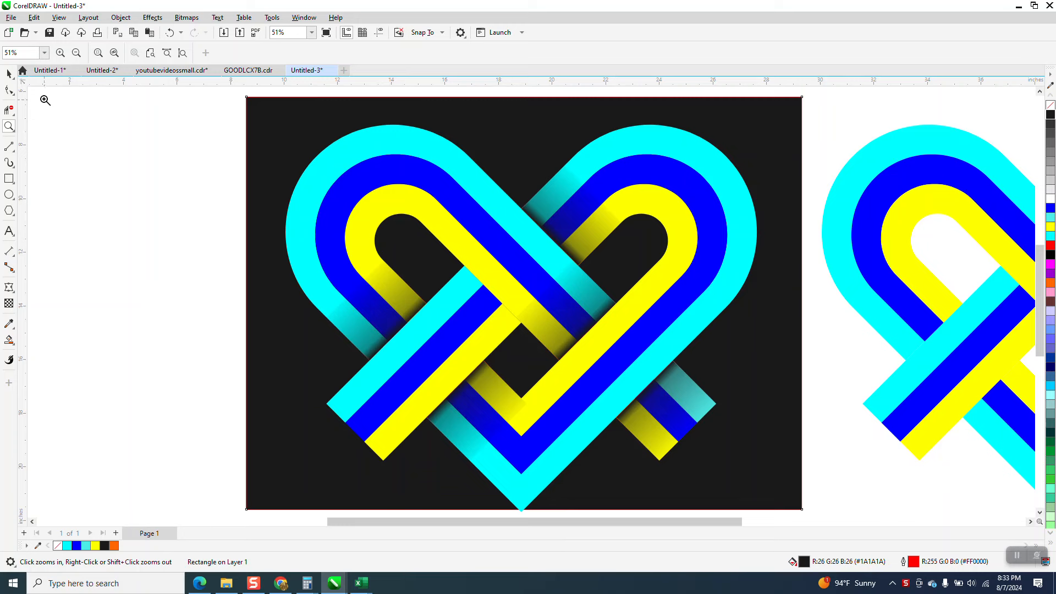
click(9, 73)
click(539, 211)
scroll(340, 252, down, 2)
drag(261, 159, 587, 407)
drag(427, 276, 929, 285)
Center the flat-coloured heart group on the page and rotate it 45 degrees
drag(561, 175, 837, 391)
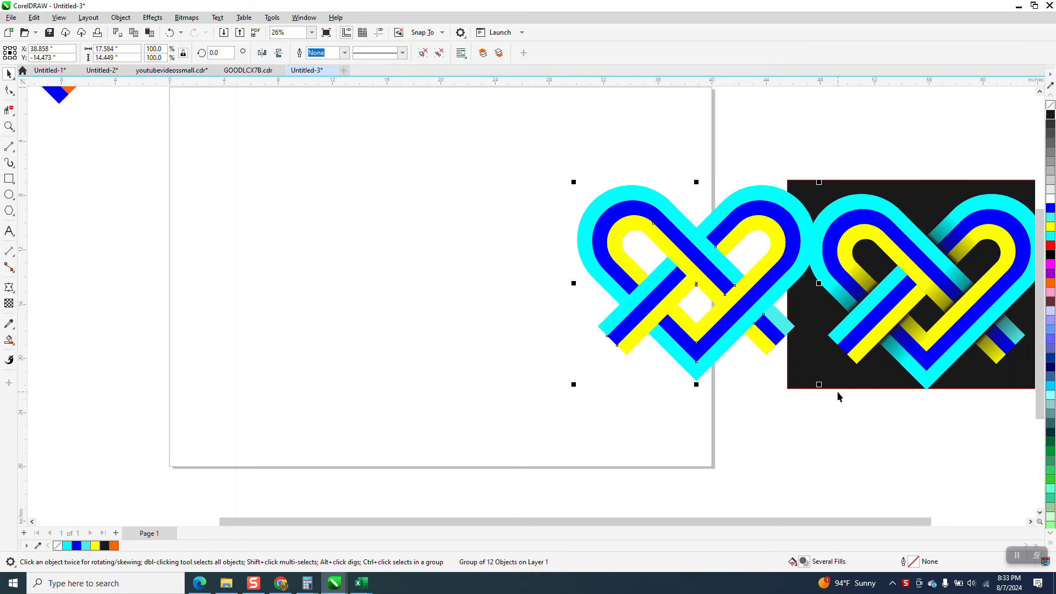
key(p)
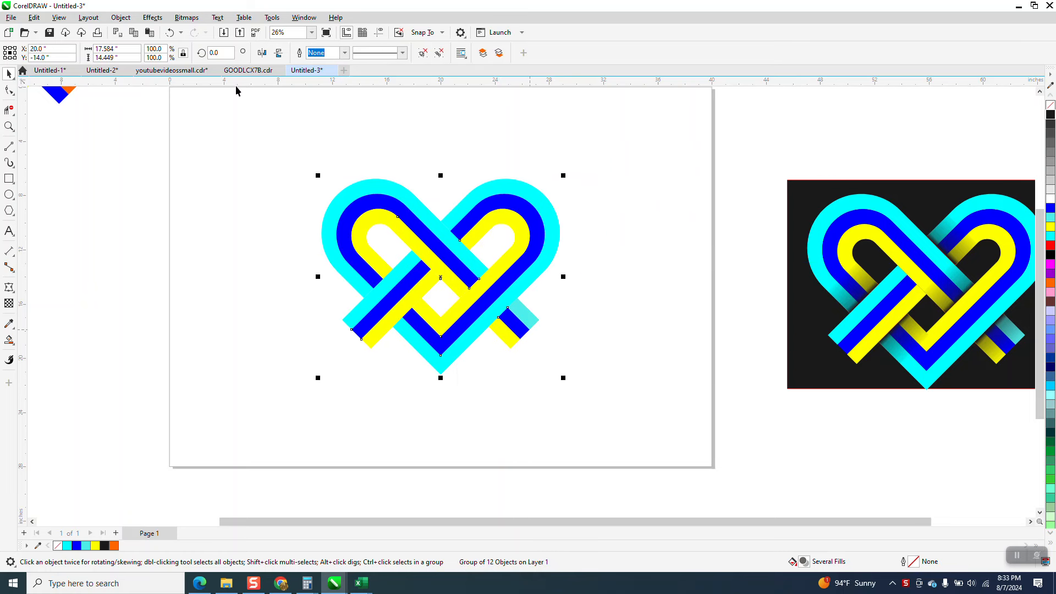
text(45)
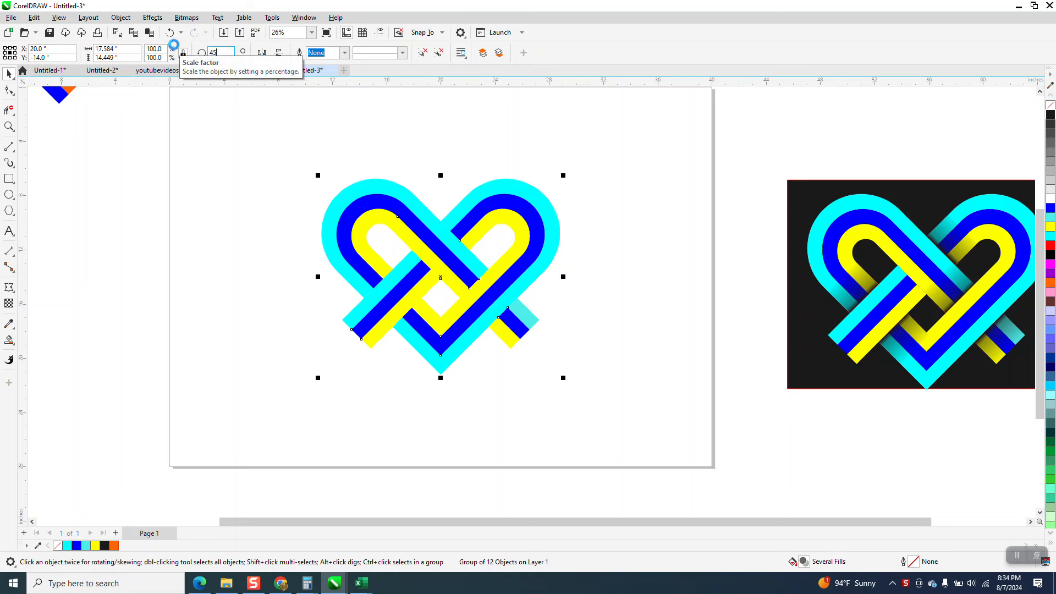
key(Return)
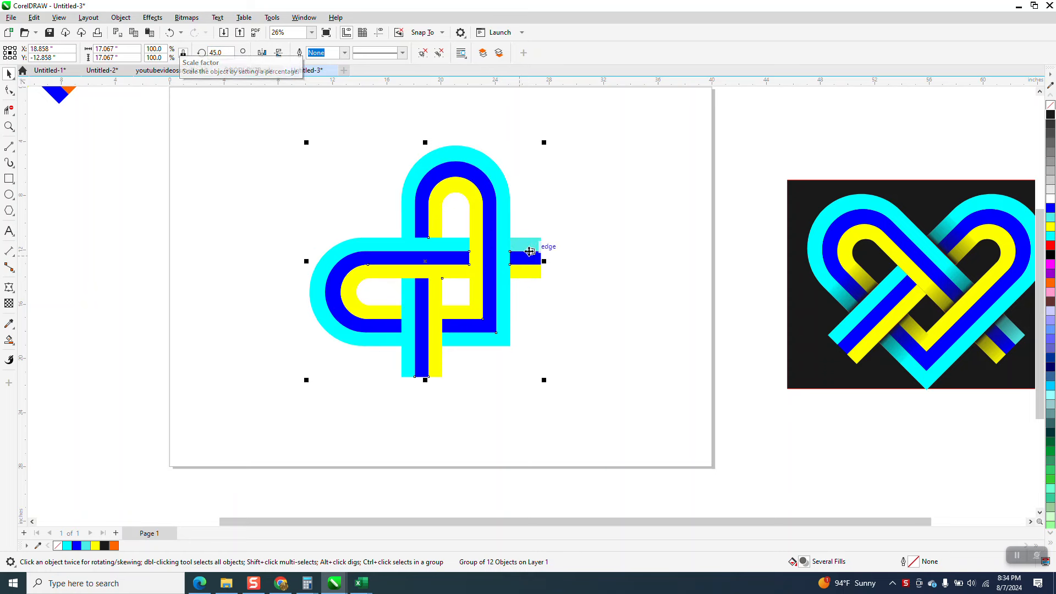
Draw a rectangle about 2.283 by 3 inches exactly over the short protruding ribbon end and fill it with near-black #1A1A1A
drag(434, 196, 620, 313)
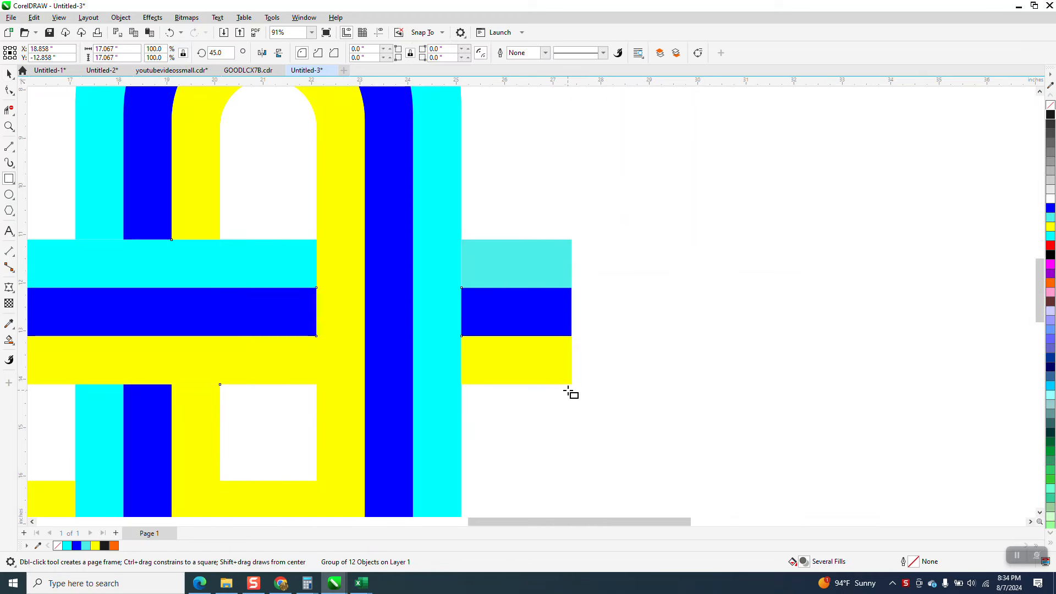
drag(572, 384, 461, 240)
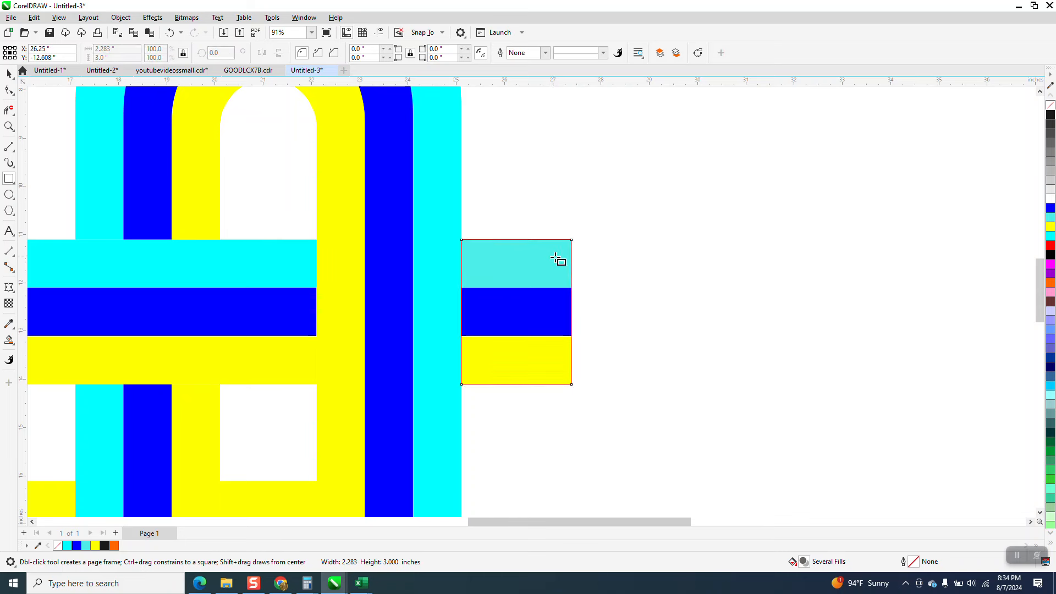
click(1050, 115)
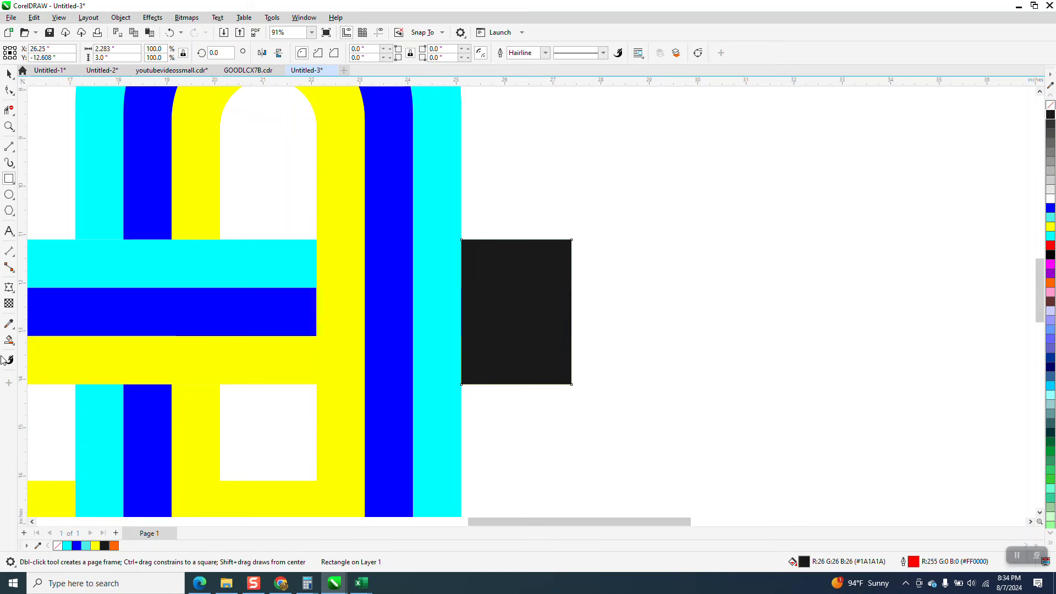
Apply a linear fountain transparency to the outline-free rectangle, from 0 just inside the cyan band to 93 beyond the ribbon's end
click(9, 303)
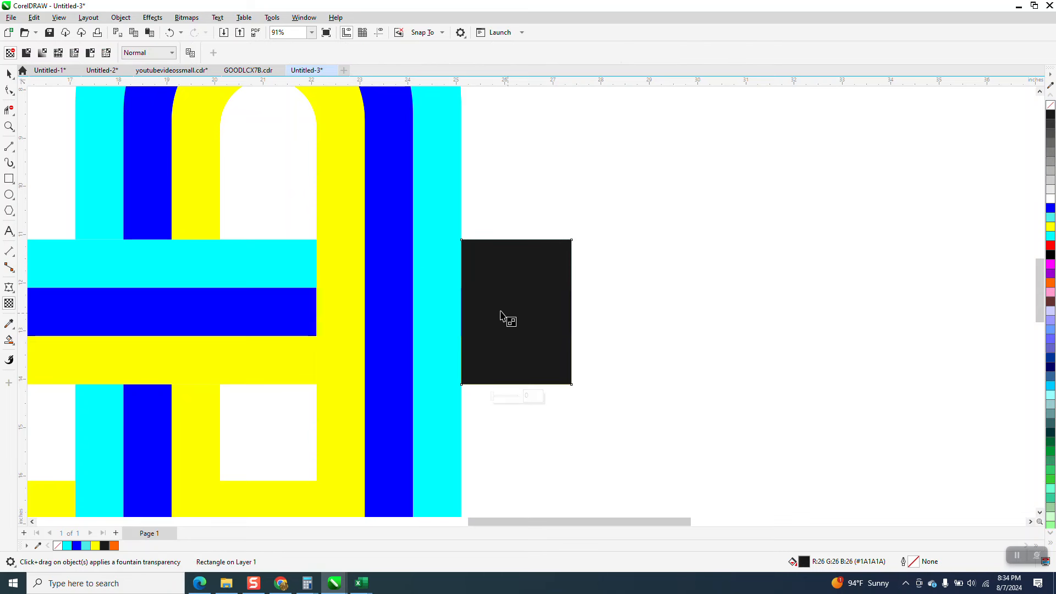
drag(474, 311, 602, 314)
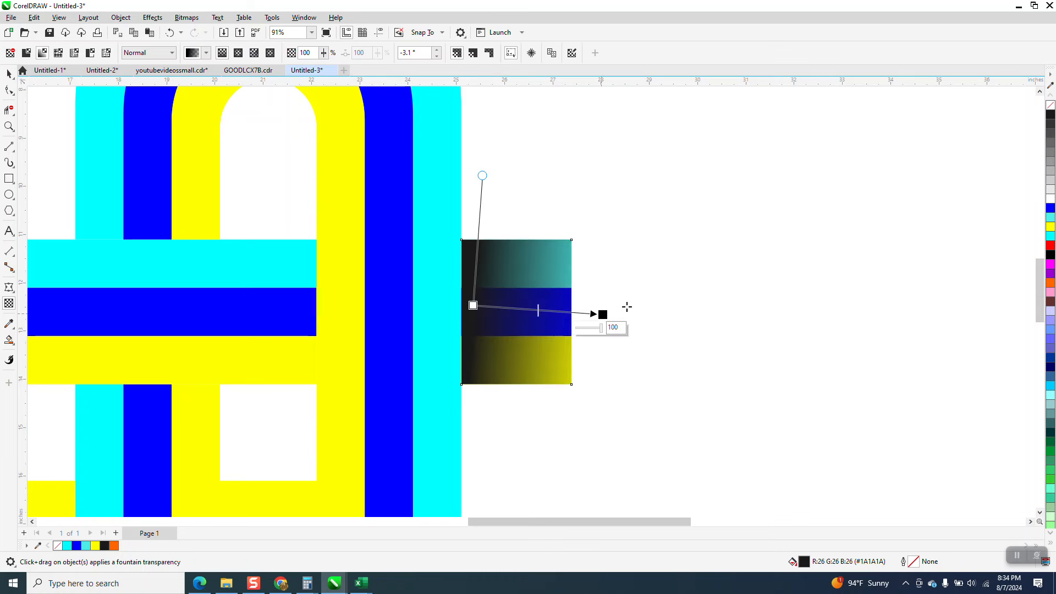
drag(604, 314, 485, 306)
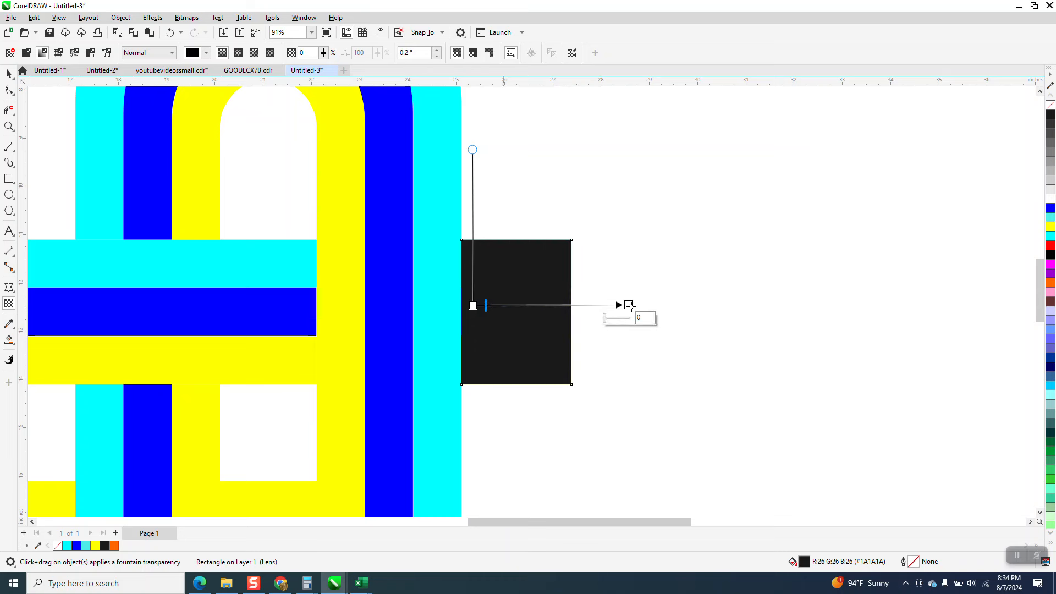
drag(629, 305, 627, 304)
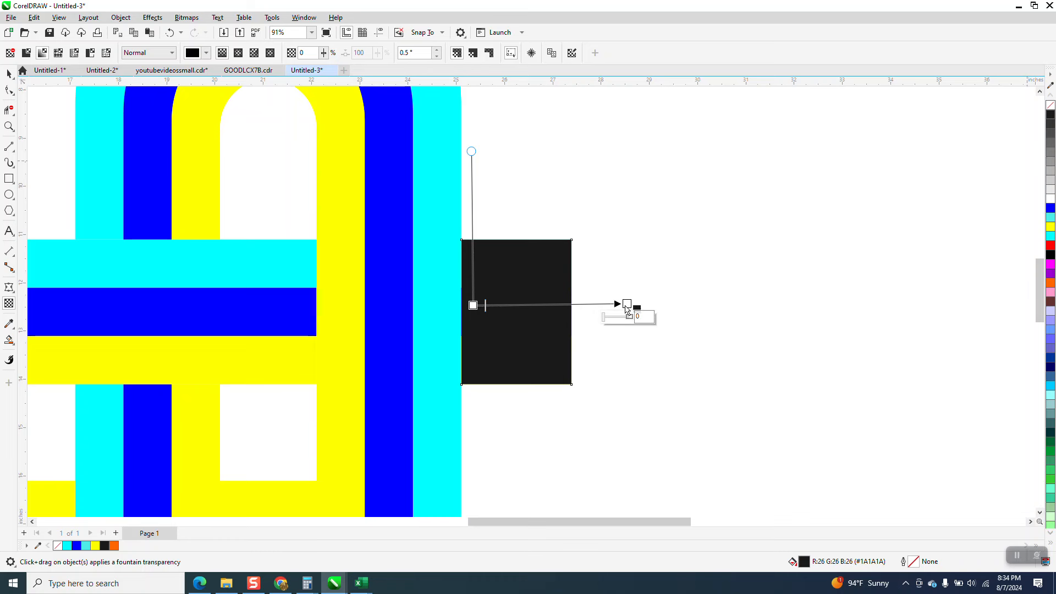
drag(625, 306, 627, 304)
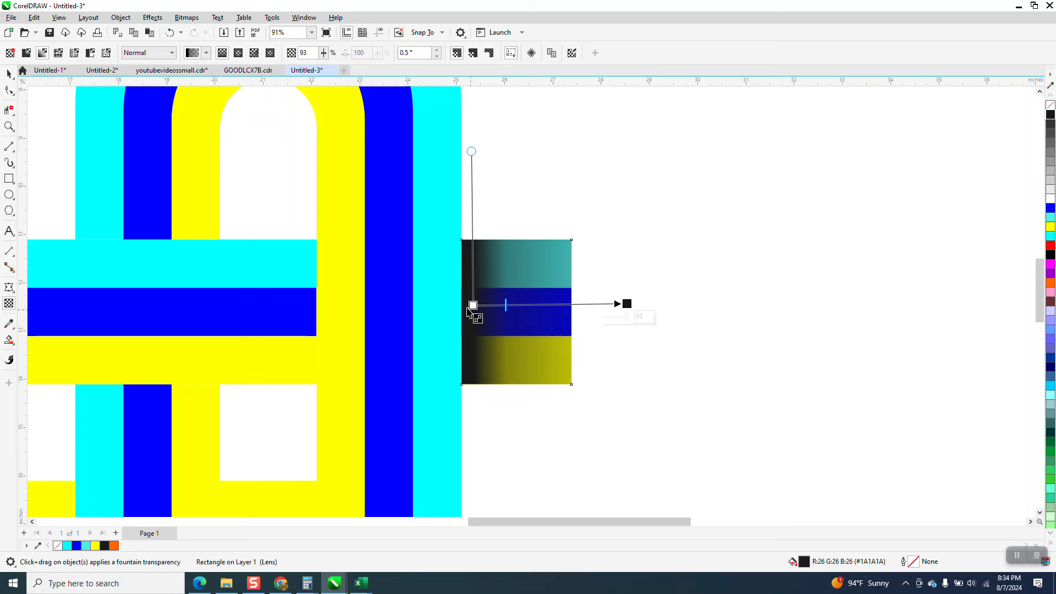
drag(472, 306, 447, 306)
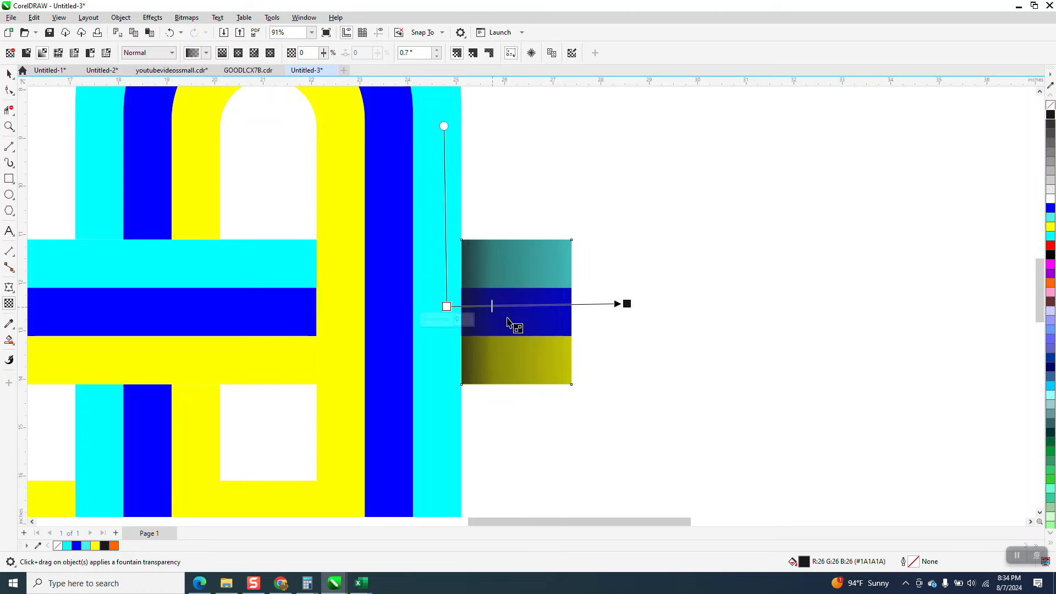
click(9, 73)
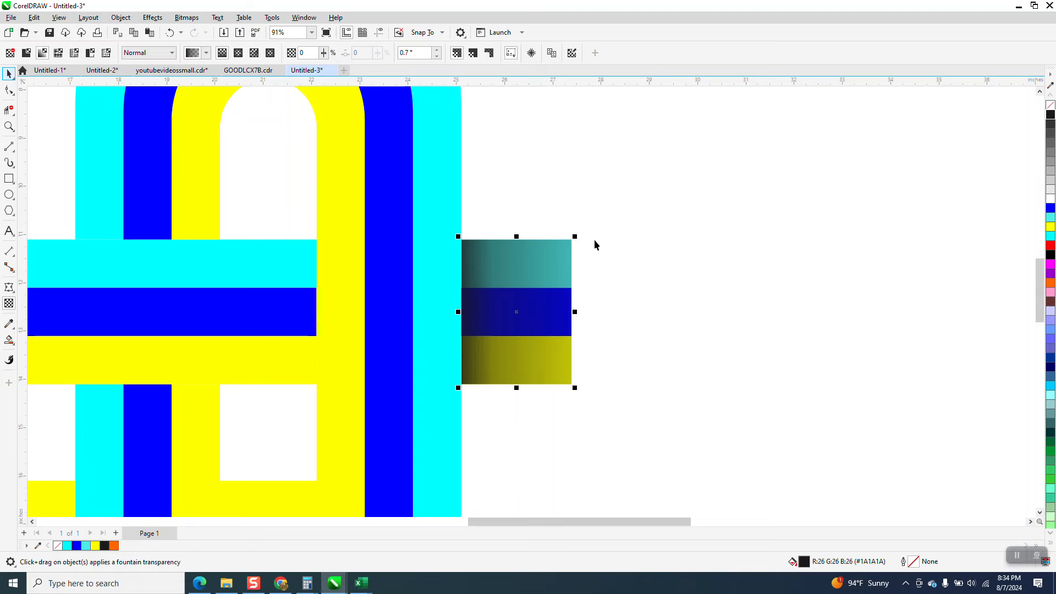
Shorten the ribbon-end shadow's transparency gradient and level it to 0 degrees
scroll(598, 286, down, 1)
scroll(616, 312, down, 1)
scroll(612, 333, down, 1)
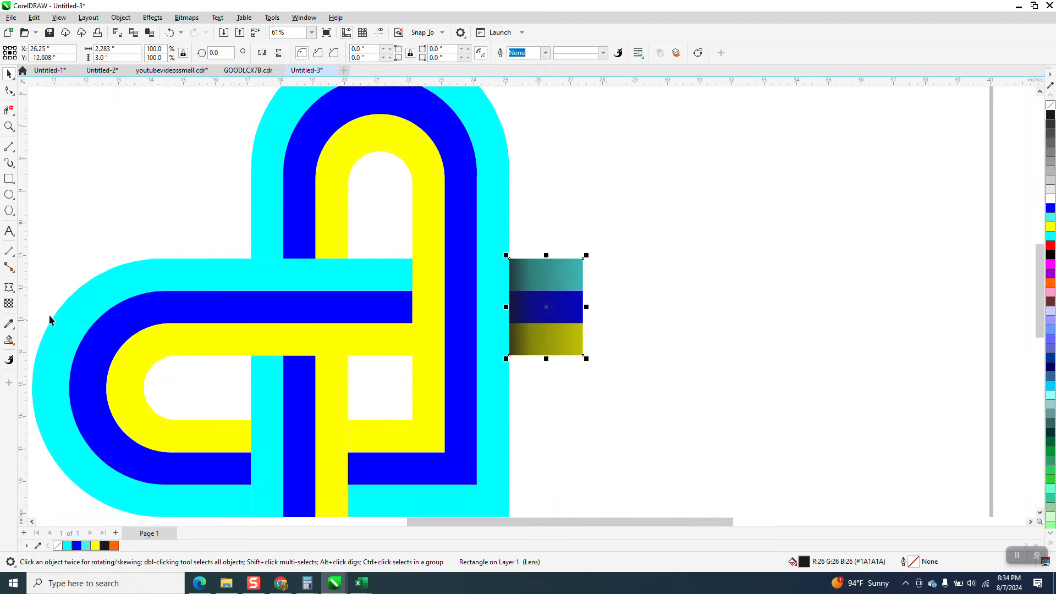
click(9, 303)
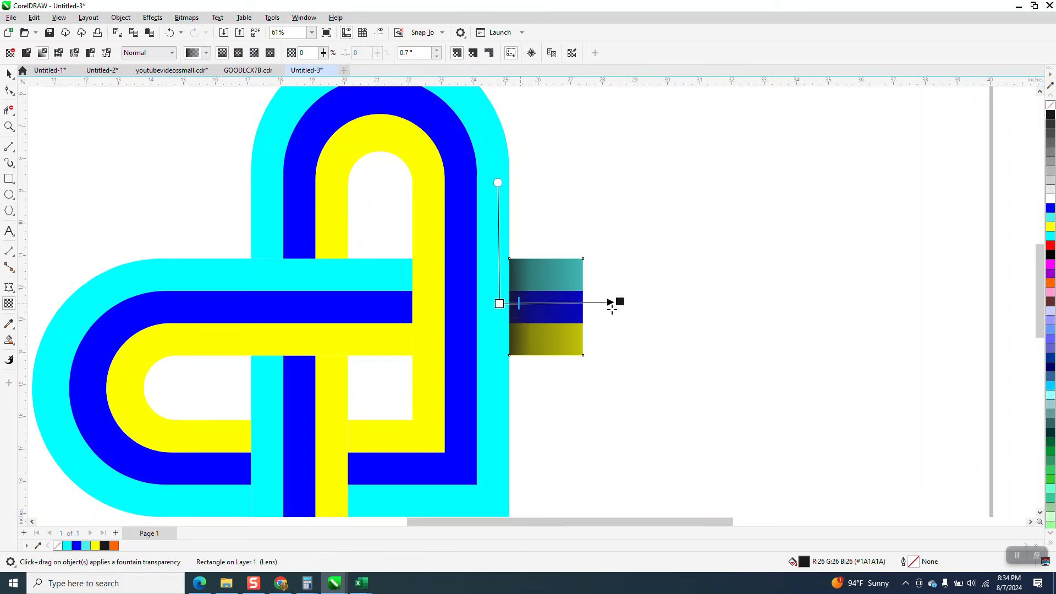
drag(619, 302, 604, 304)
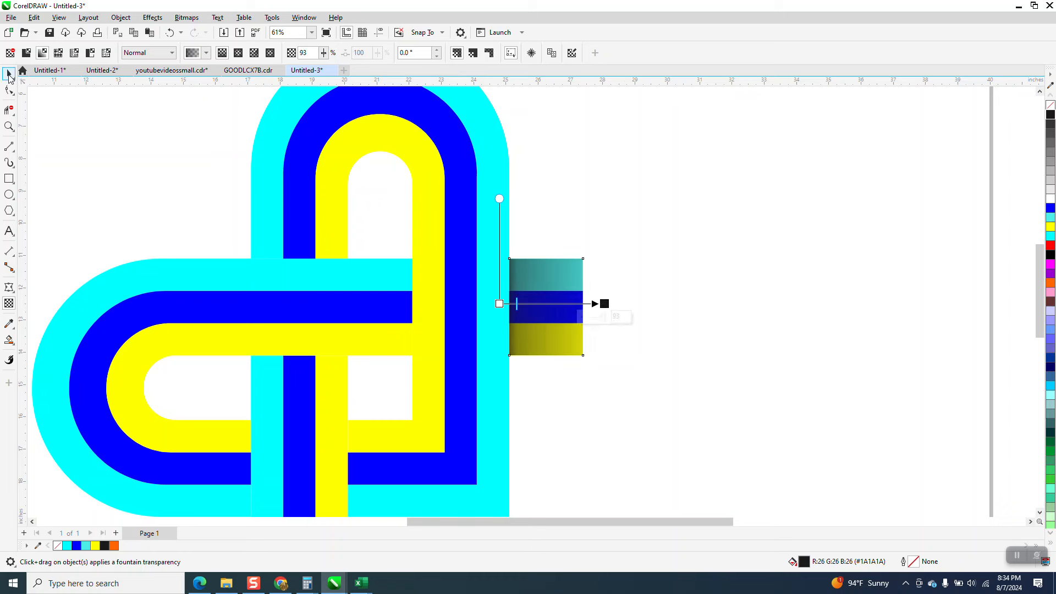
click(8, 74)
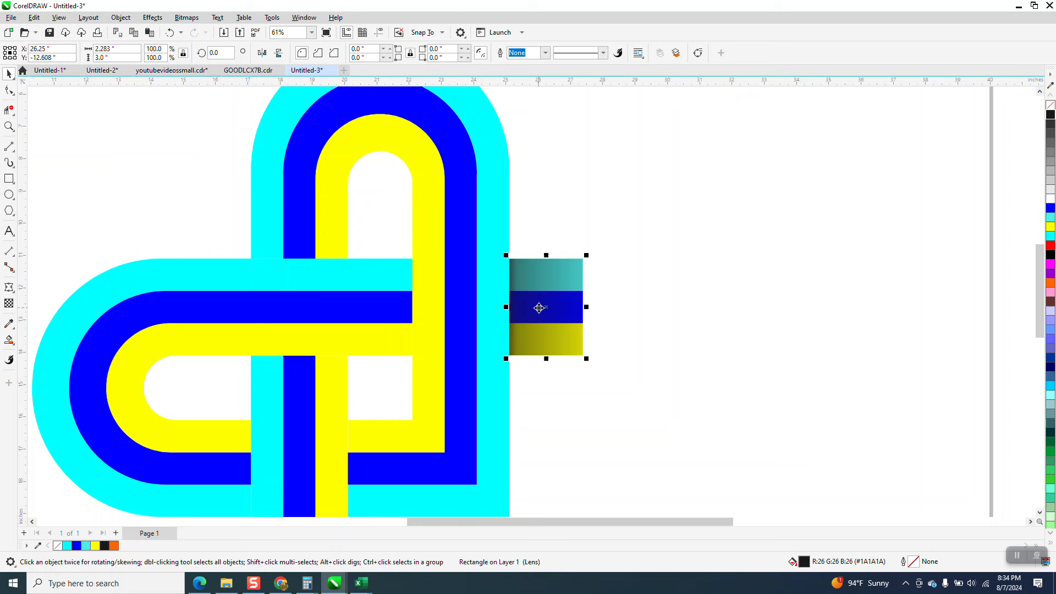
Duplicate the ribbon-end shadow, rotate the copy 180 degrees and snap it against the inner edge of the vertical yellow band
key(plus)
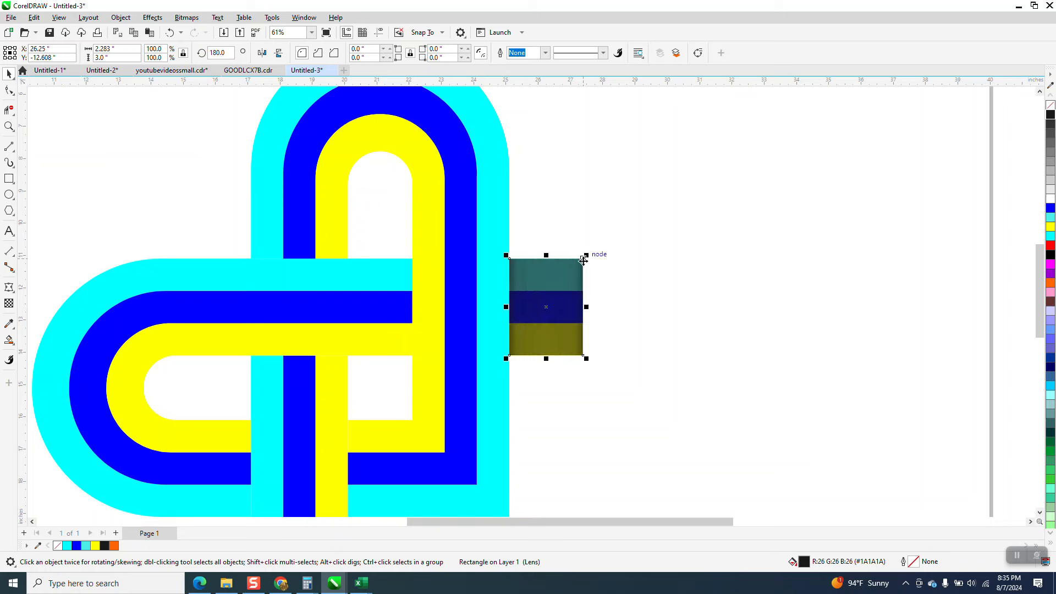
drag(584, 261, 413, 260)
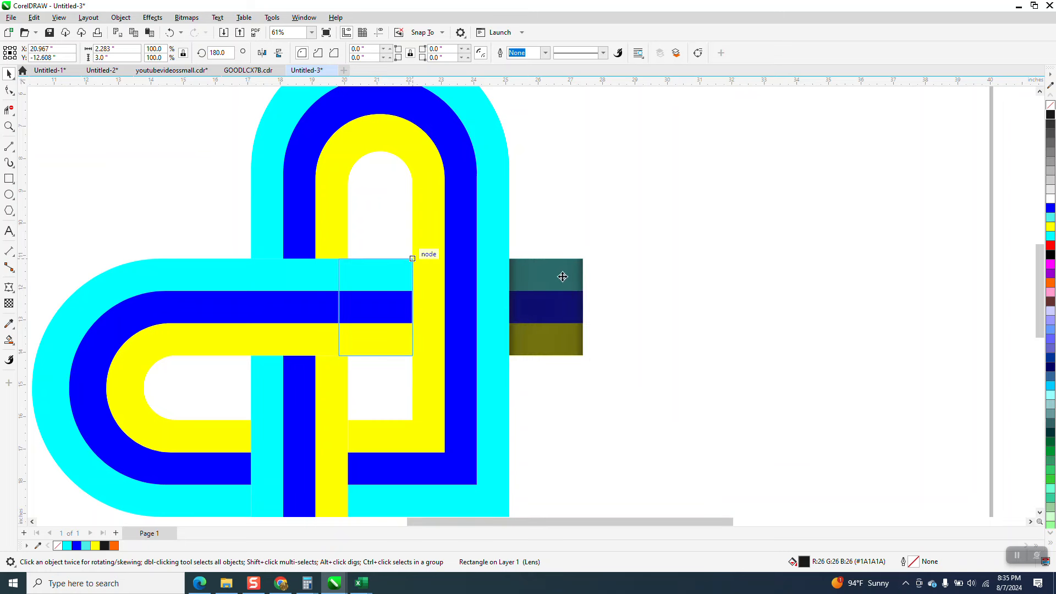
drag(562, 276, 563, 277)
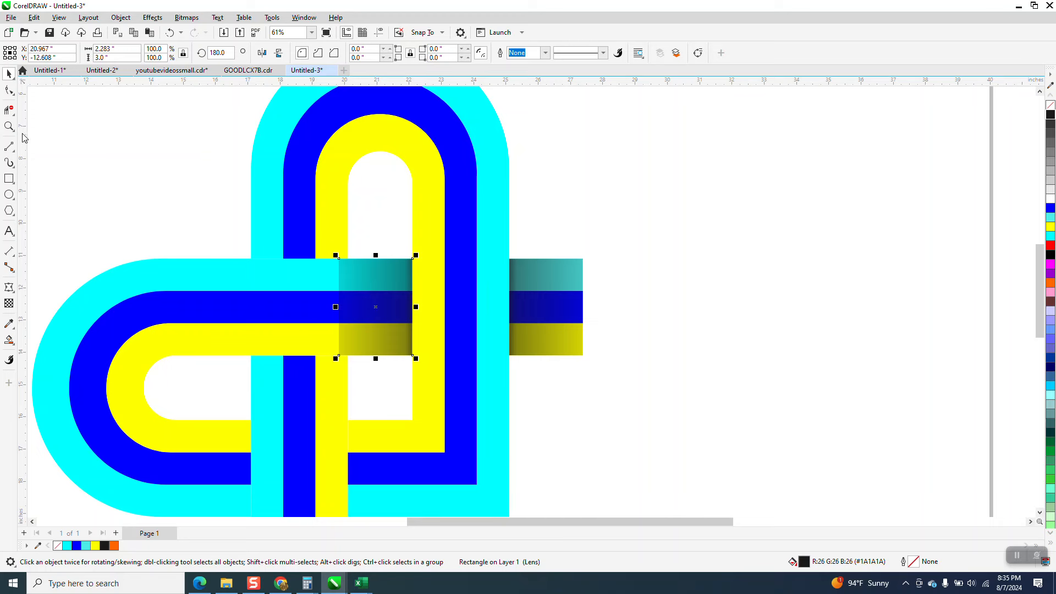
Narrow the shadow copy to about 1.984 inches so it ends at the edge of the crossing yellow band
drag(285, 250, 479, 367)
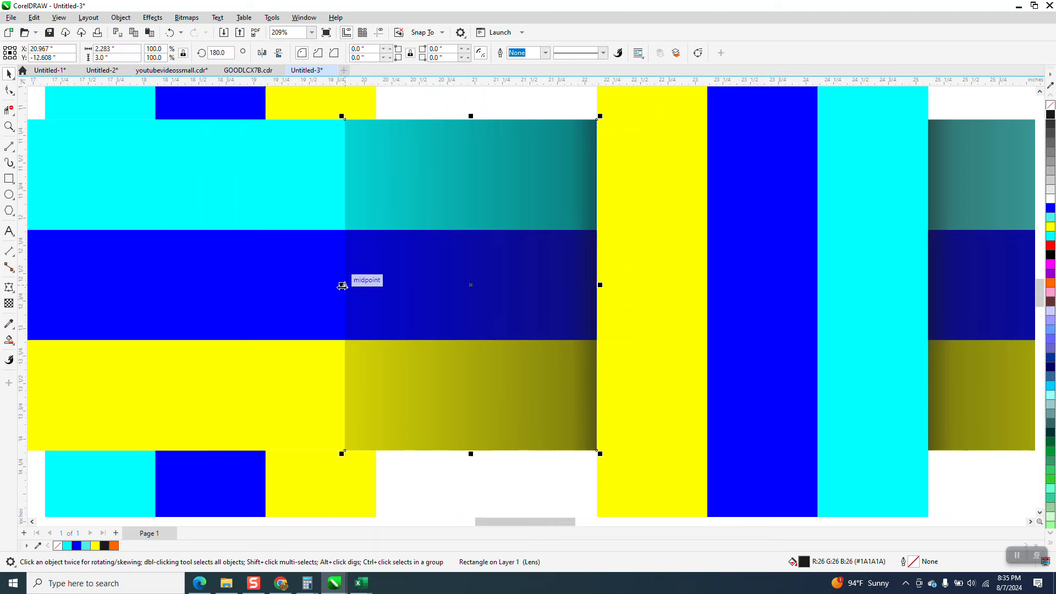
drag(342, 285, 375, 283)
Try widening the shadow copy to about 3.577 inches across the crossing bands, and undo the stretch
scroll(259, 274, down, 2)
scroll(440, 302, down, 2)
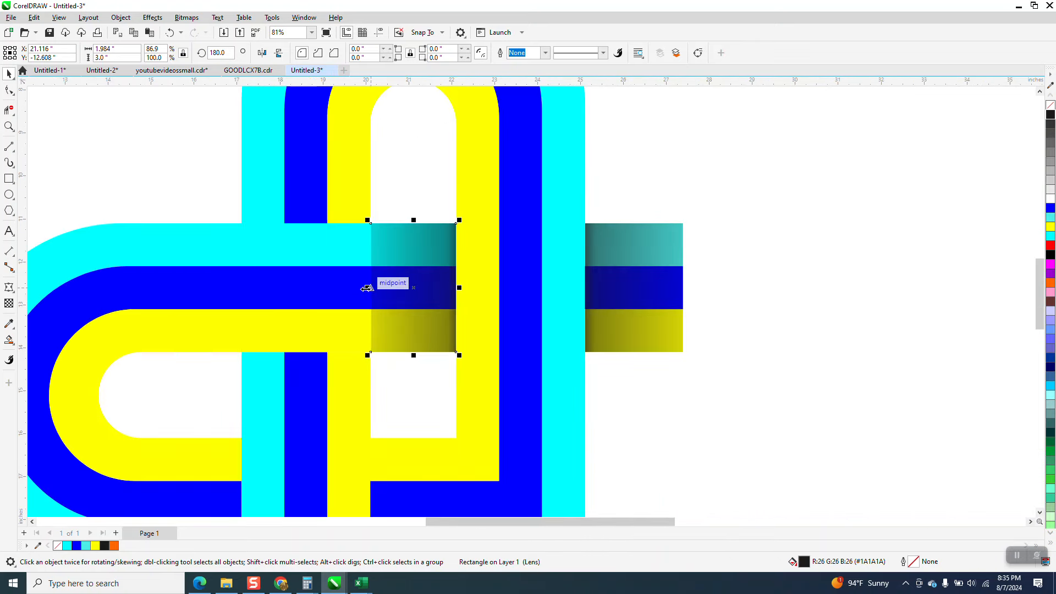
drag(366, 287, 299, 288)
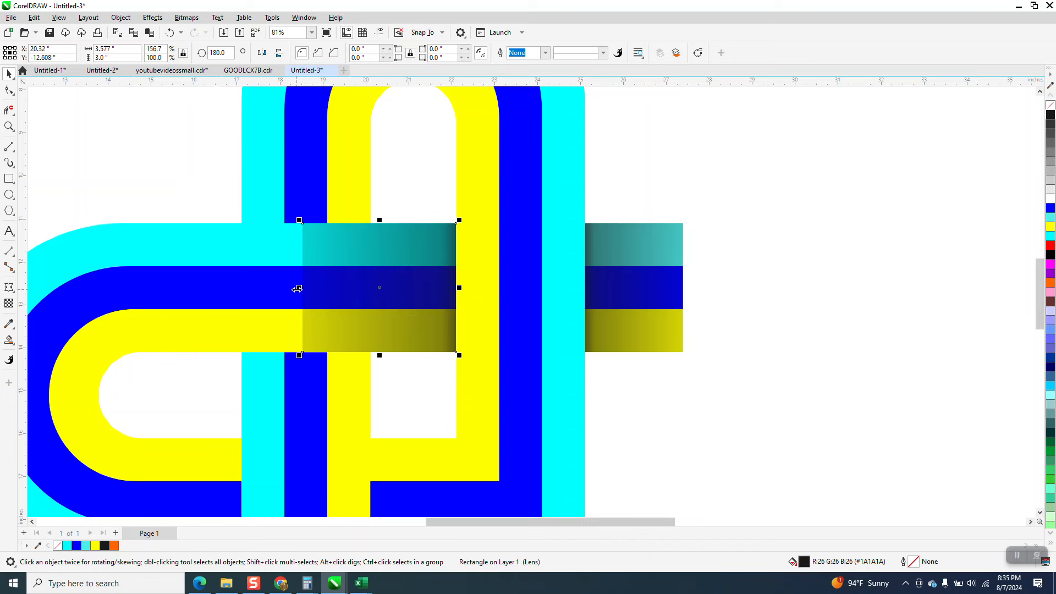
click(171, 33)
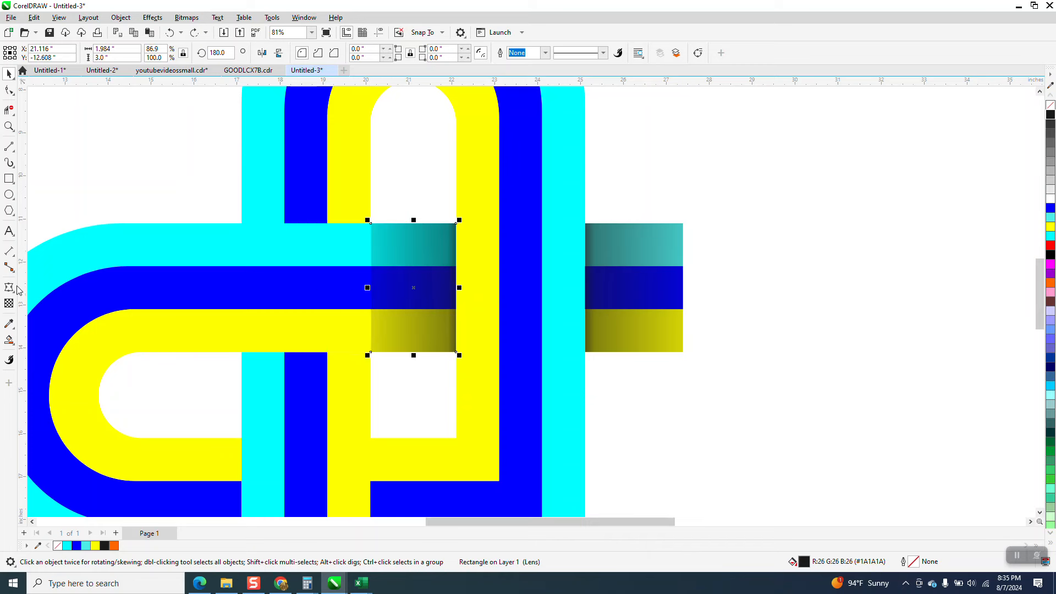
Shorten the shadow copy's transparency gradient so it fades out within the rectangle, keeping the end value at 93
drag(347, 284, 384, 283)
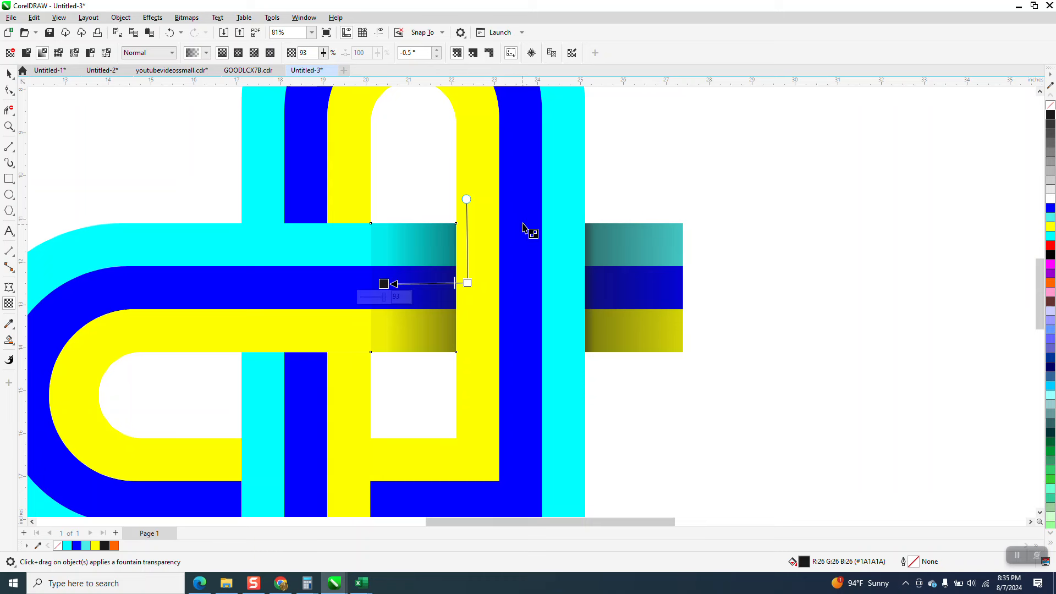
click(8, 74)
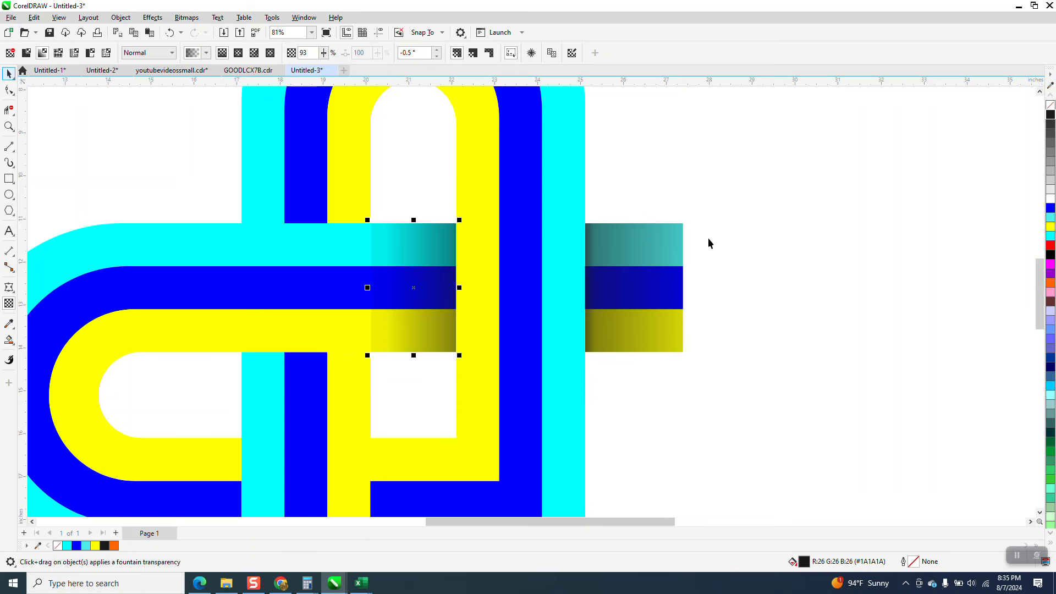
click(752, 227)
click(420, 283)
key(space)
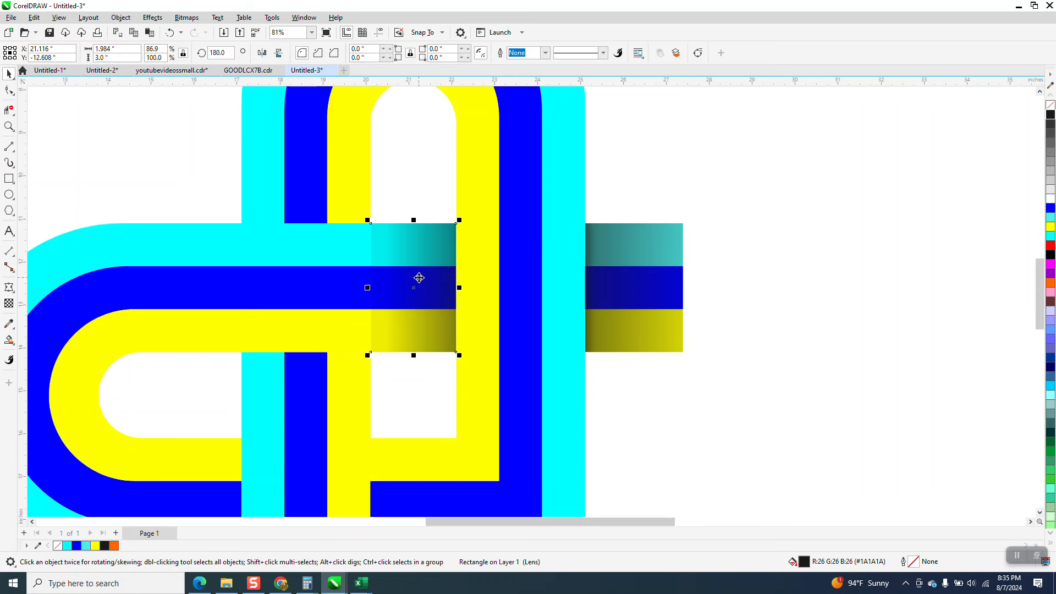
Duplicate the narrowed shadow, rotate the copy to 90 degrees and snap it onto the vertical bands directly above the horizontal ribbon
scroll(523, 330, down, 2)
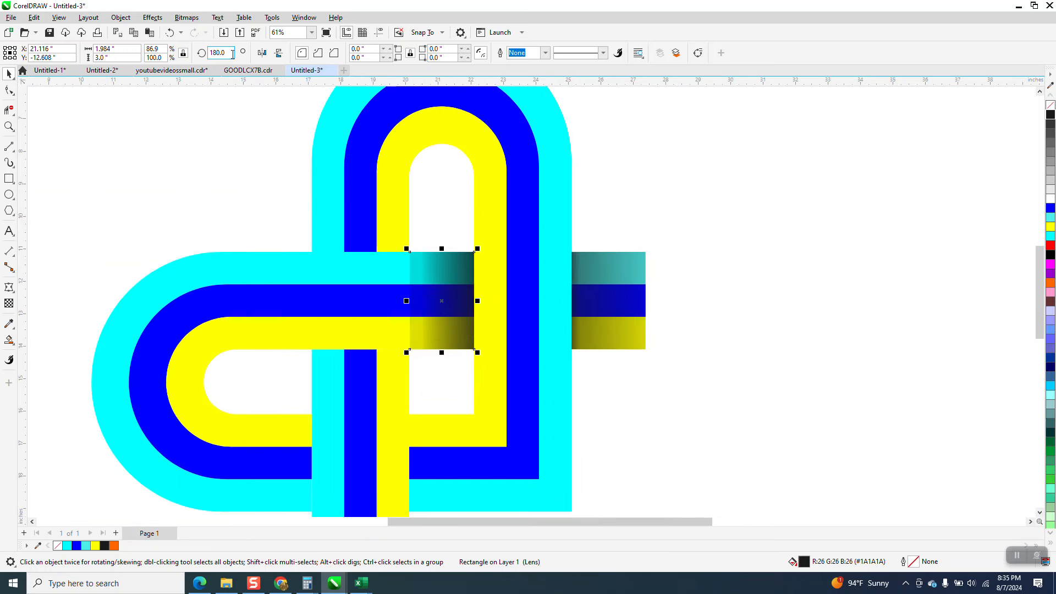
text(90)
key(Return)
drag(488, 331, 410, 255)
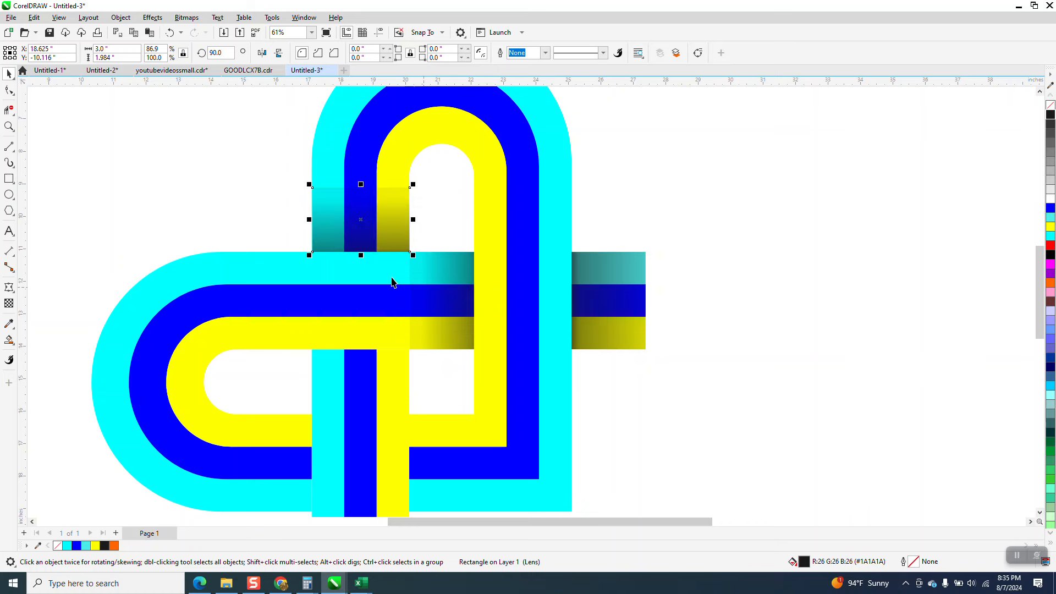
Mirror a copy of the upper shadow vertically and snap it onto the vertical bands directly below the horizontal ribbon
scroll(411, 268, down, 2)
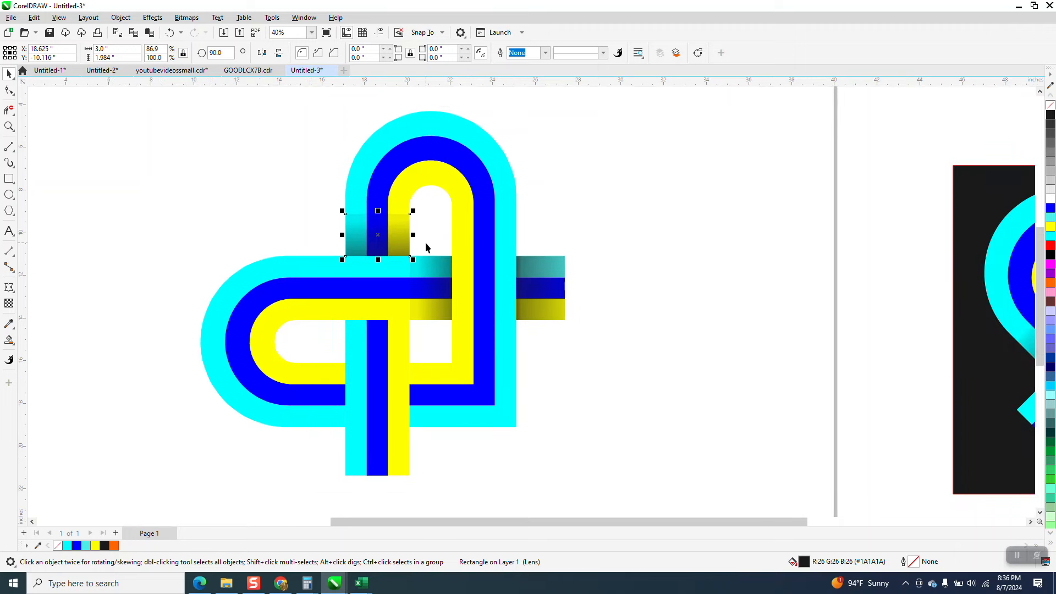
click(279, 52)
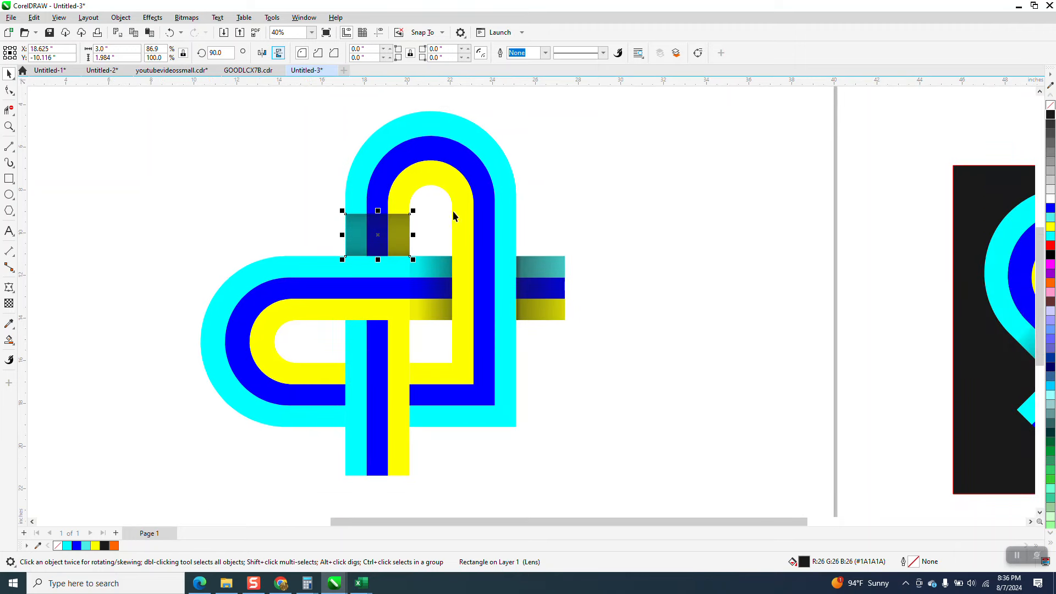
drag(410, 214, 410, 323)
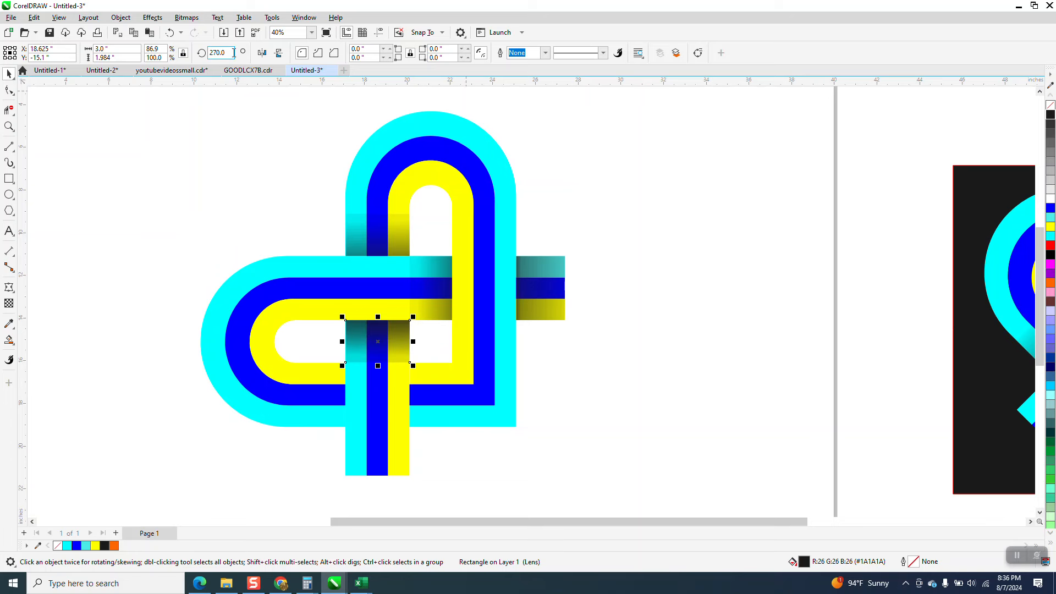
Duplicate the lower vertical-band shadow, turn the copy to 0 degrees and snap it onto the lower horizontal bands directly right of the vertical ribbon
text(9)
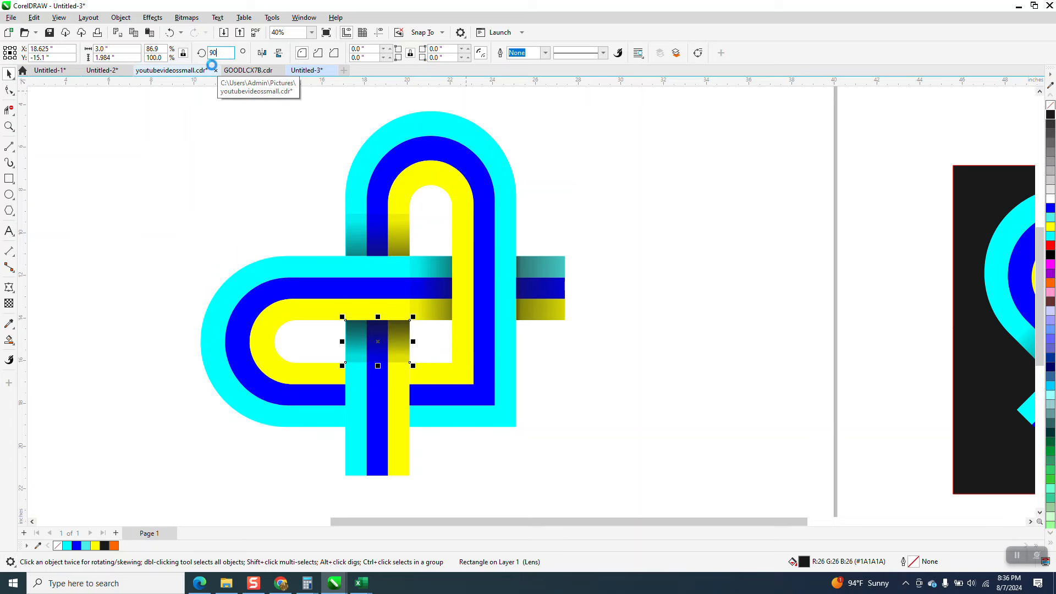
text(0)
key(Return)
drag(407, 349, 606, 388)
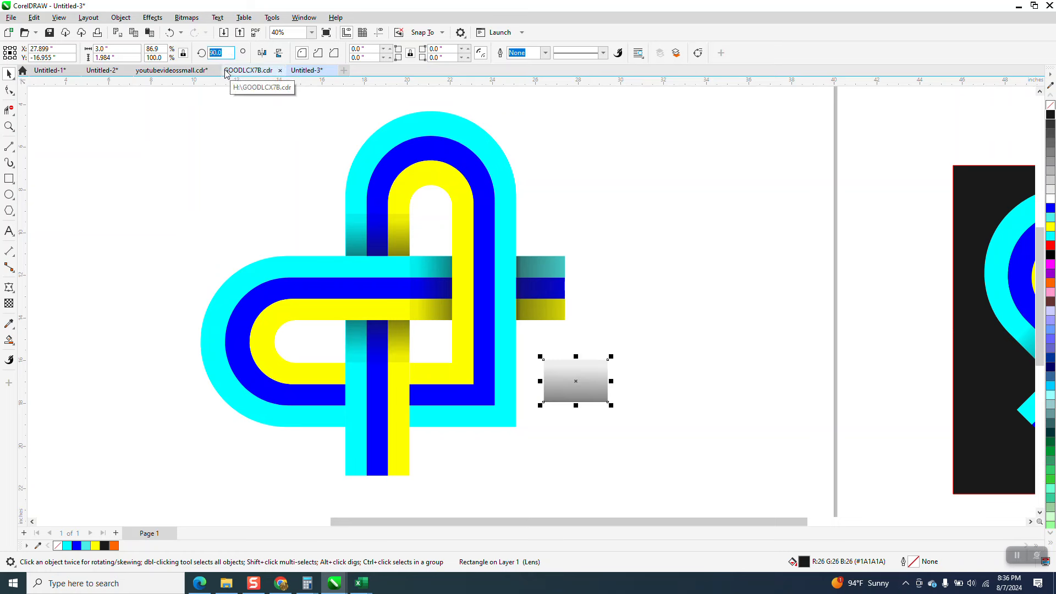
key(Return)
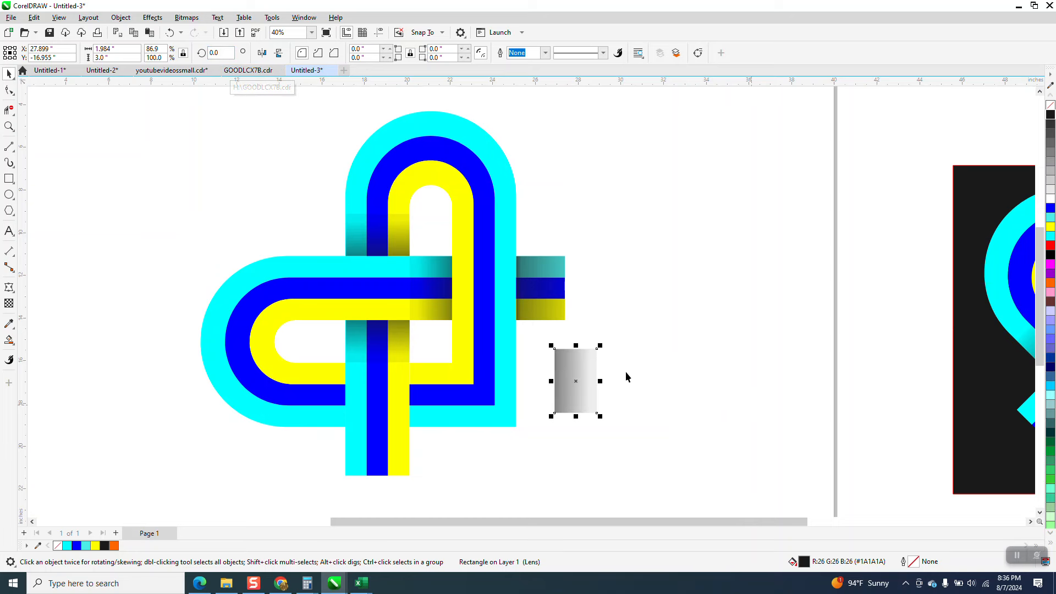
drag(563, 352, 417, 371)
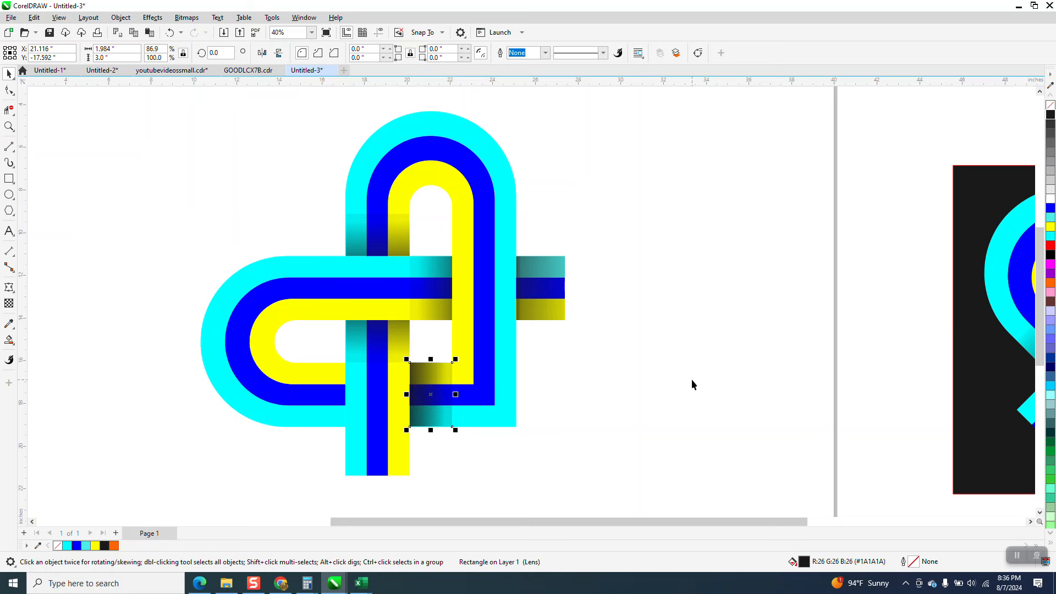
Mirror a copy of that shadow horizontally and snap it onto the lower horizontal bands directly left of the vertical ribbon
click(262, 53)
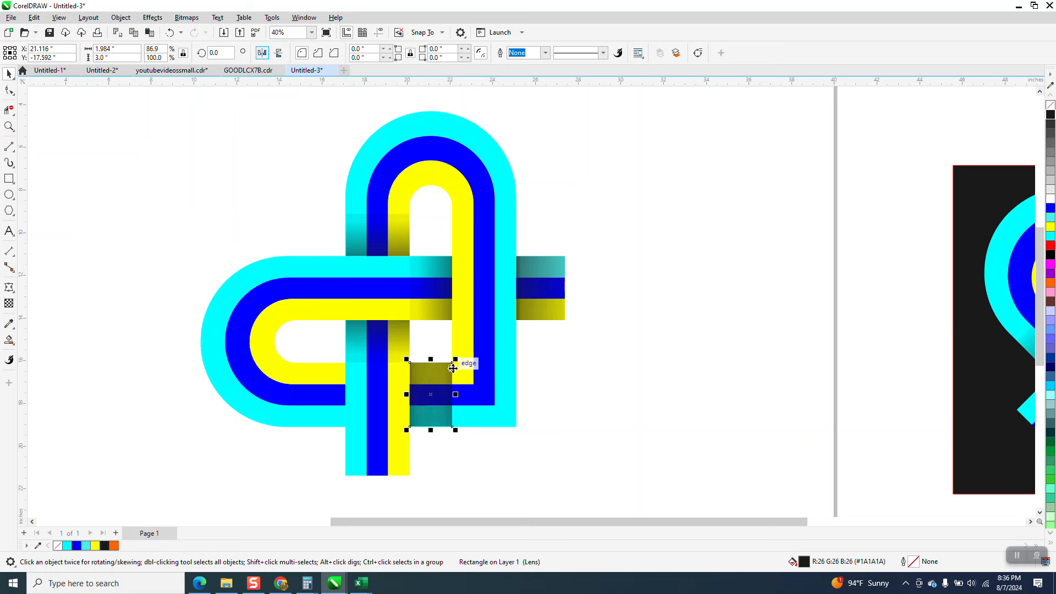
drag(453, 364, 348, 359)
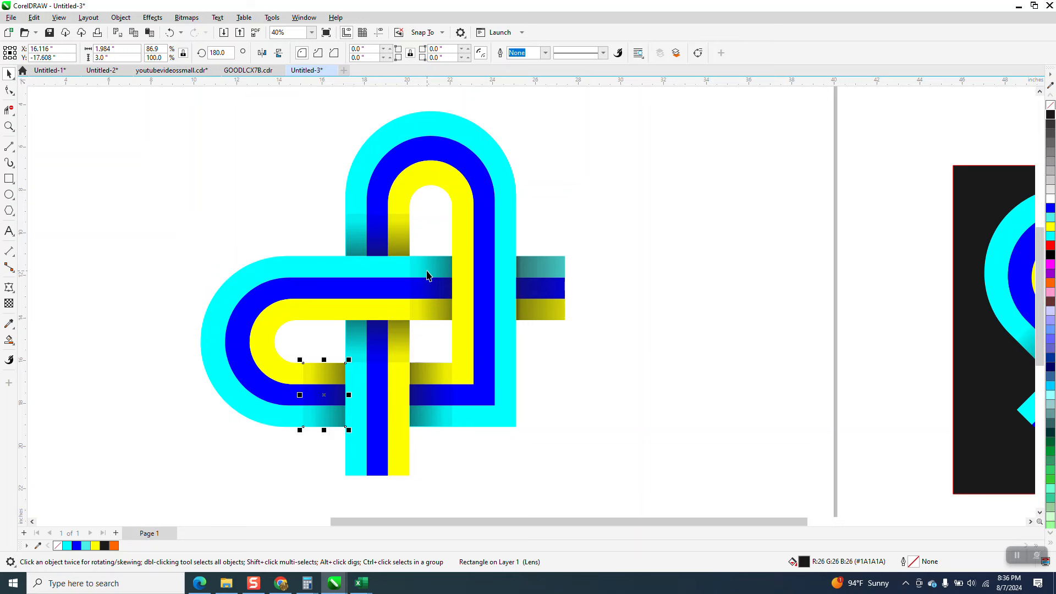
Move the shadow off the upper horizontal bands into the empty area right of the heart, and ungroup the heart's 12 ribbon objects
drag(468, 275, 653, 273)
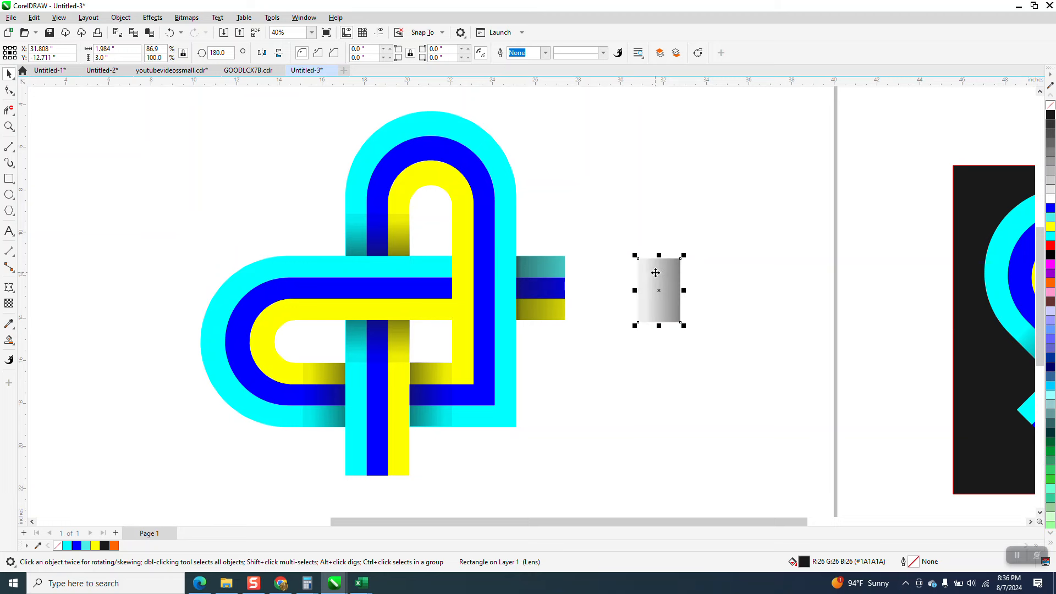
click(362, 272)
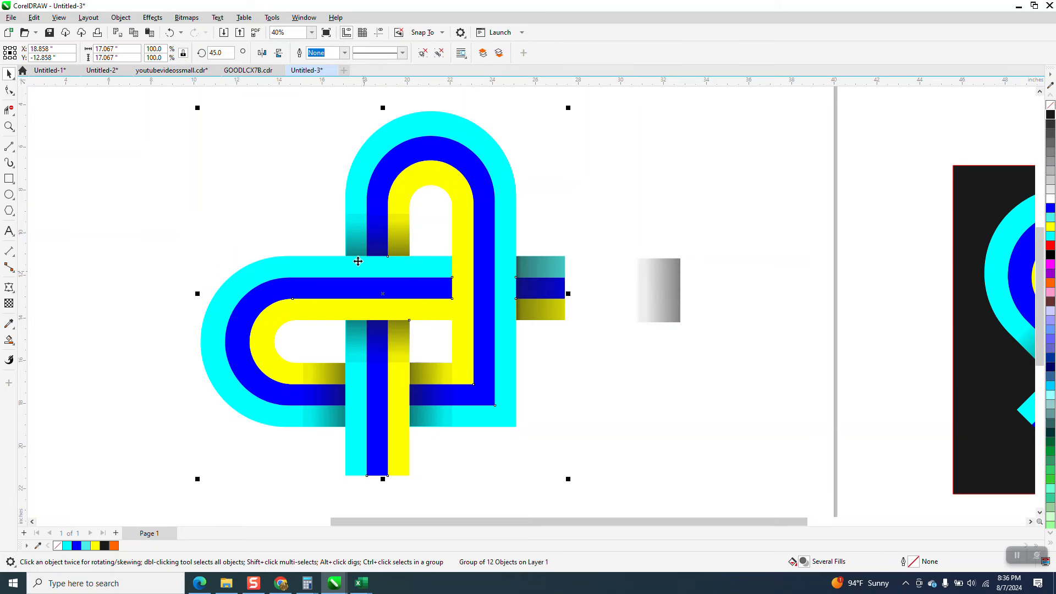
click(123, 19)
mouse_move(160, 206)
click(300, 229)
click(372, 275)
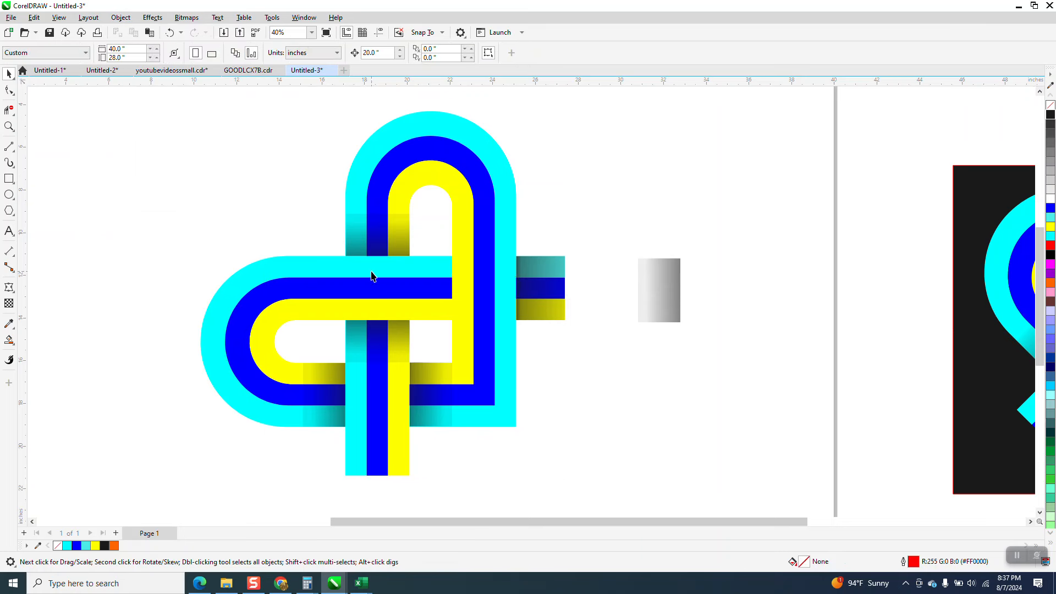
drag(370, 269, 215, 243)
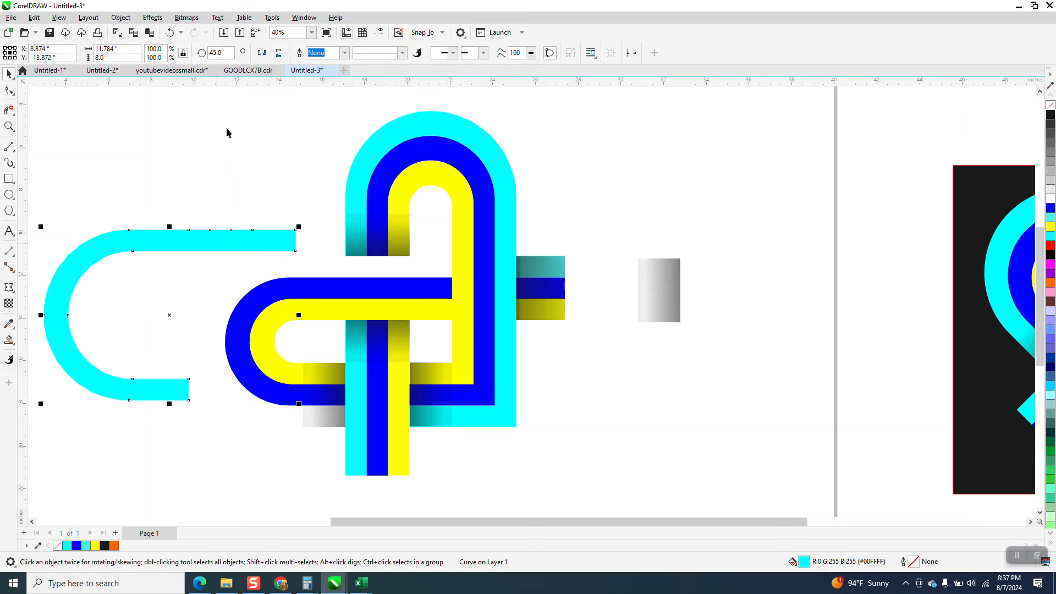
click(169, 32)
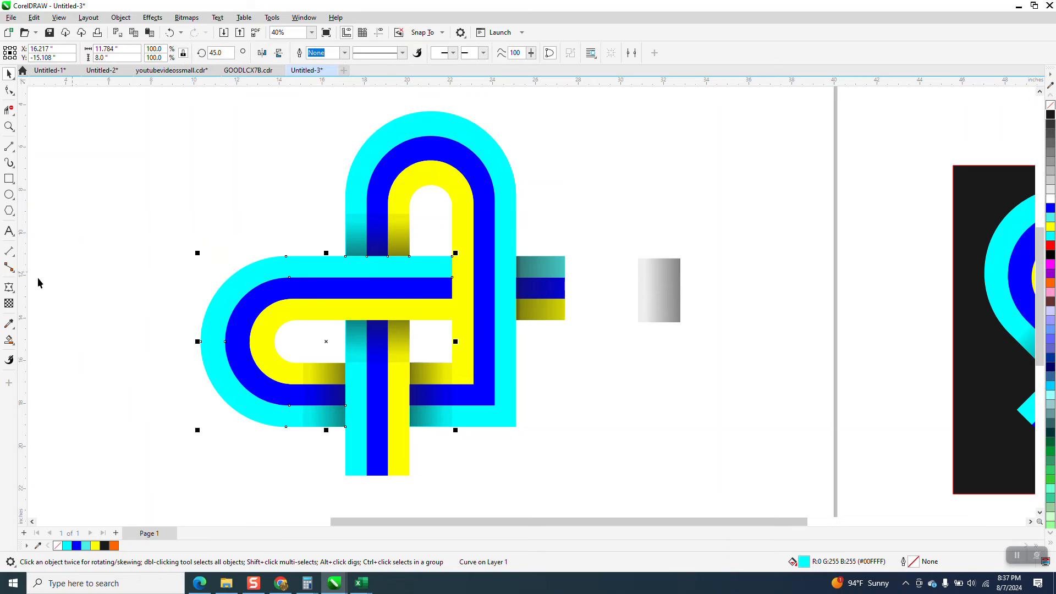
Apply a linear fountain fill to the upper horizontal cyan band, from cyan to near-black, with its end point beyond the crossing vertical ribbon
click(9, 340)
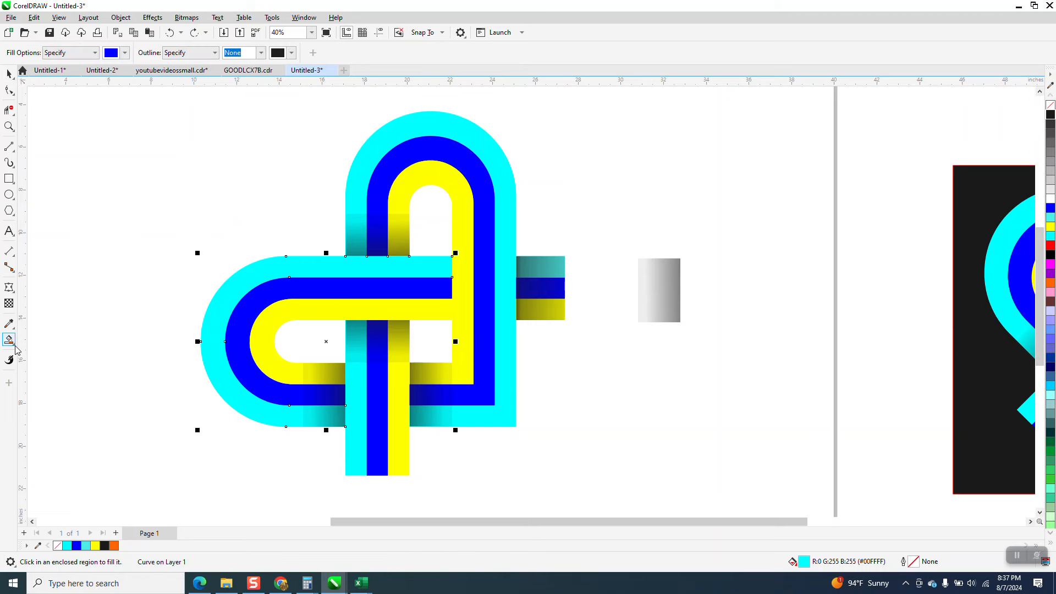
click(12, 343)
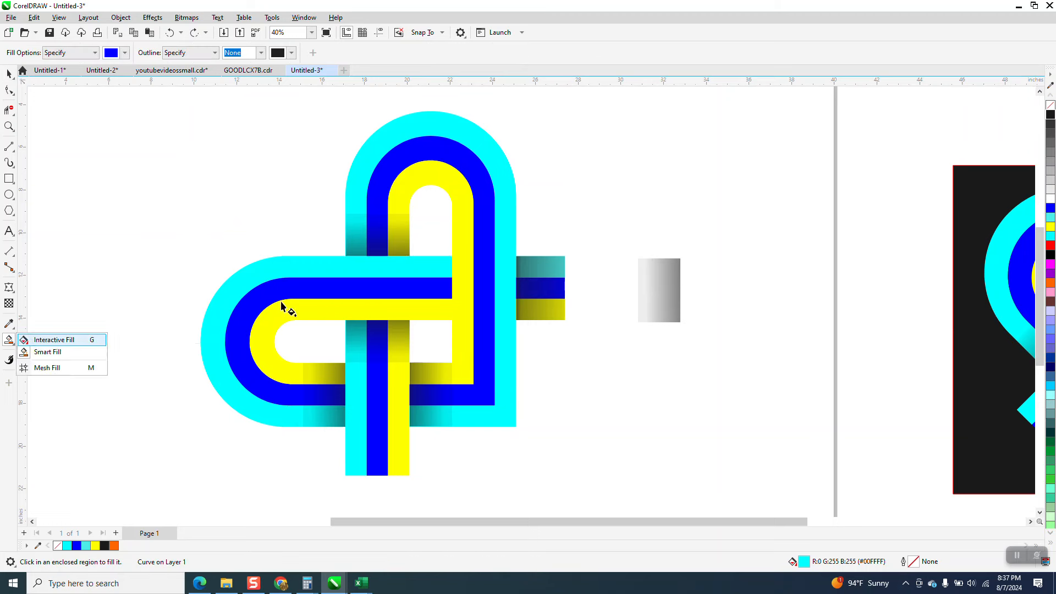
click(39, 341)
drag(334, 267, 467, 262)
drag(1052, 133, 515, 267)
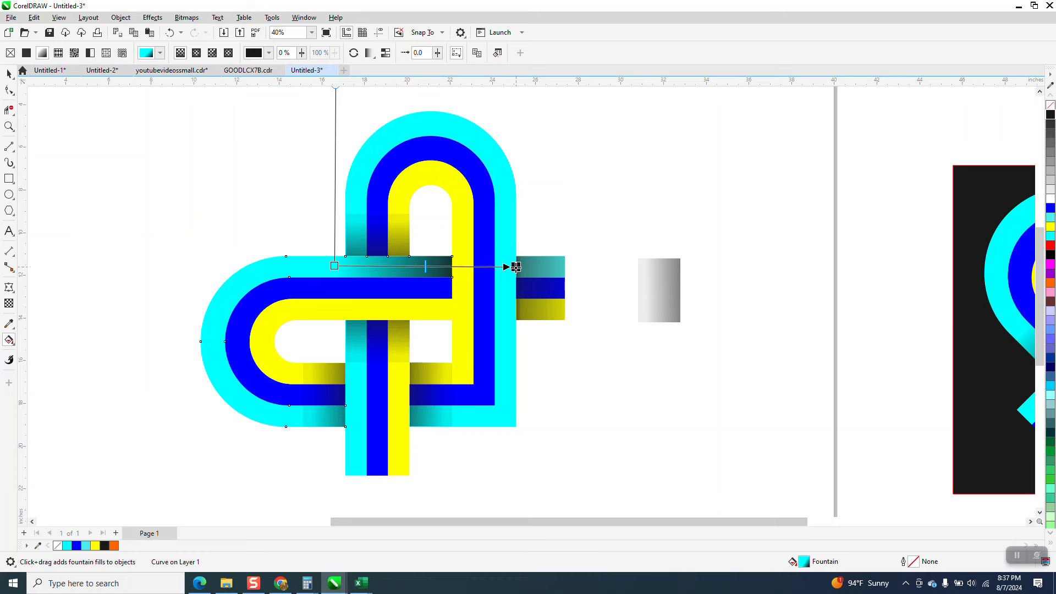
click(9, 73)
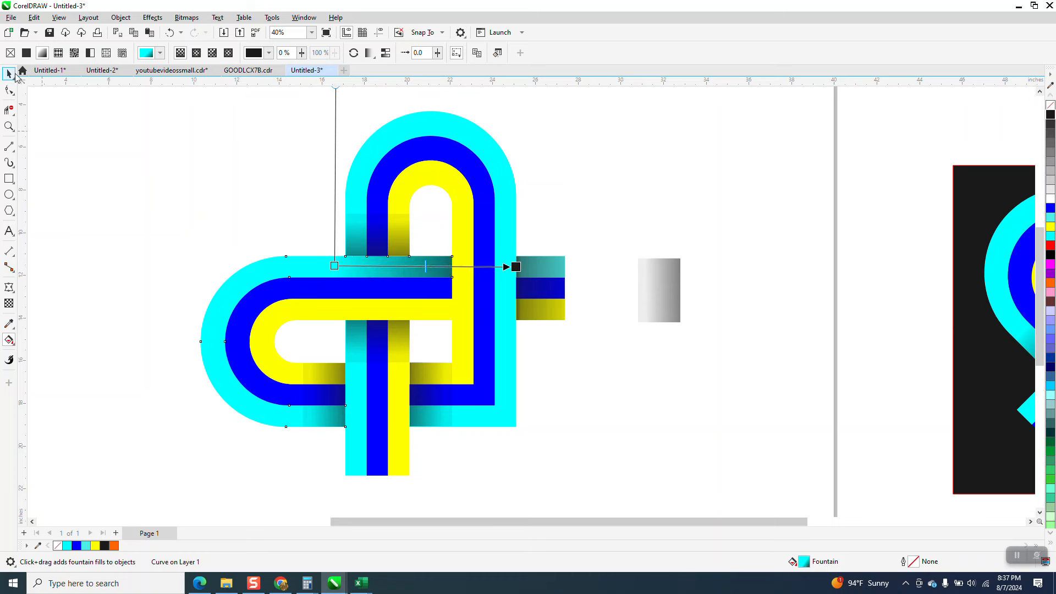
click(435, 274)
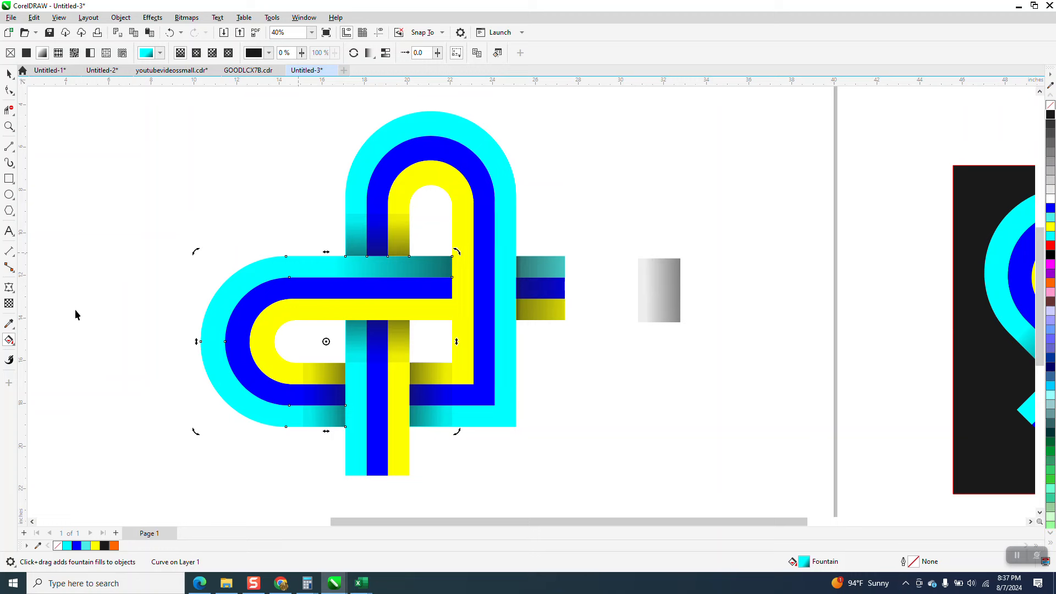
Try copying the cyan band's shading onto the adjacent blue band with the eyedropper, and undo it
click(15, 333)
click(44, 324)
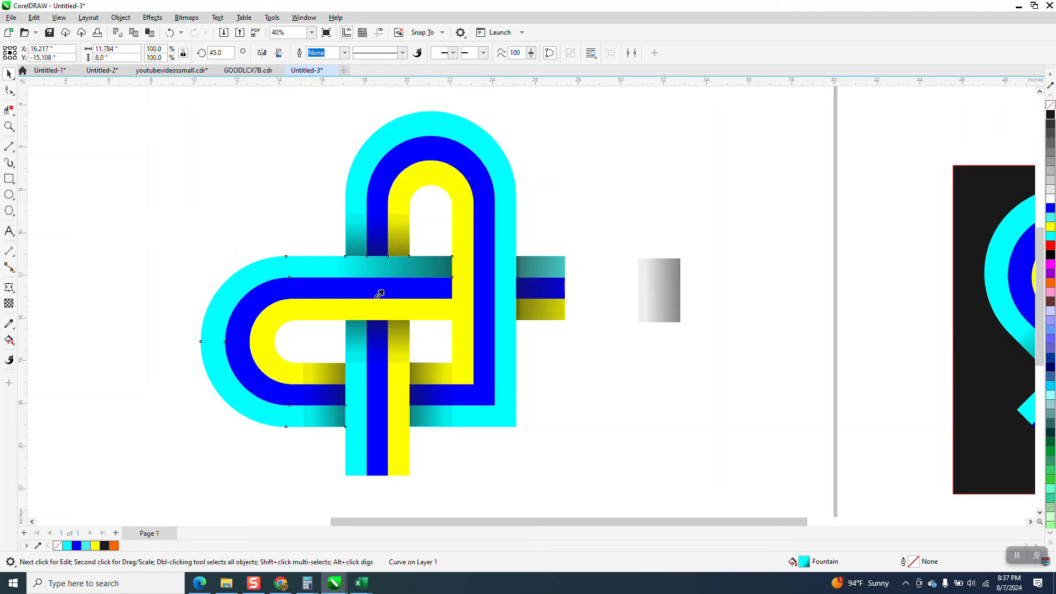
click(431, 268)
click(435, 292)
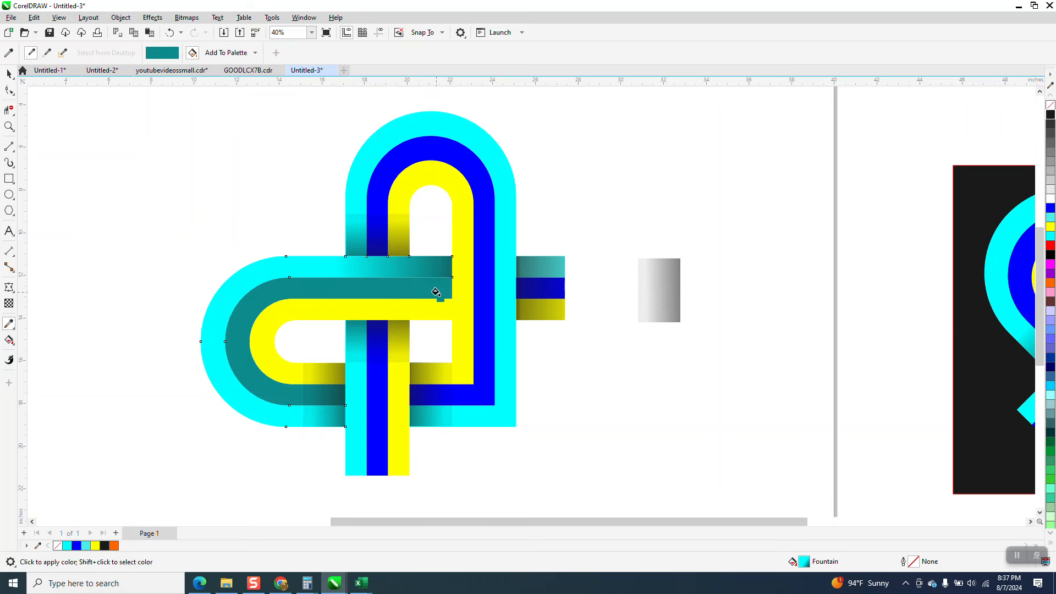
click(170, 33)
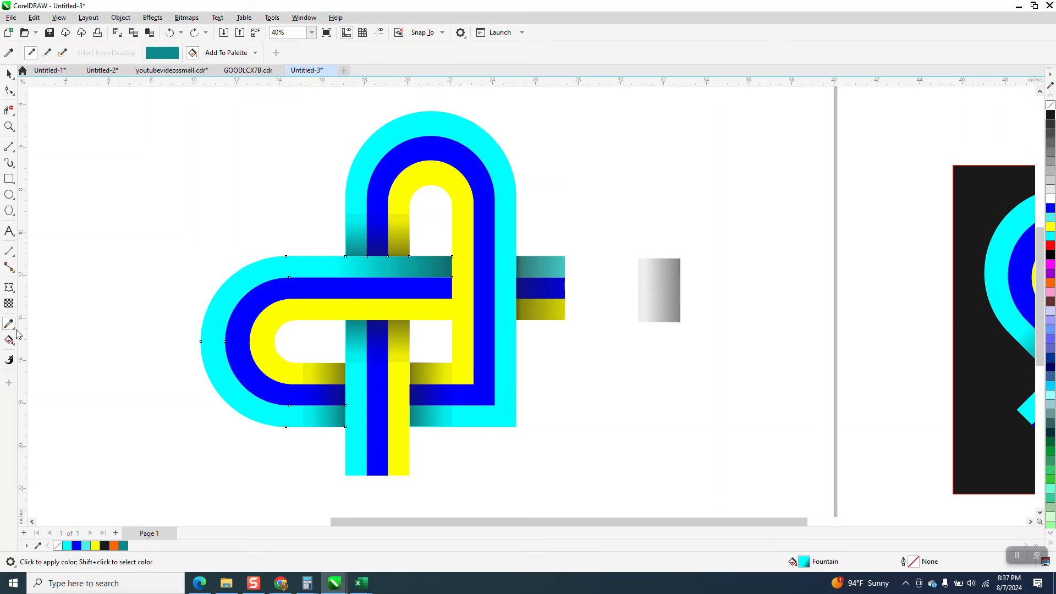
Apply a linear fountain fill to the upper horizontal blue band, fading from blue to near-black past the crossing vertical ribbon's inner edge
click(15, 350)
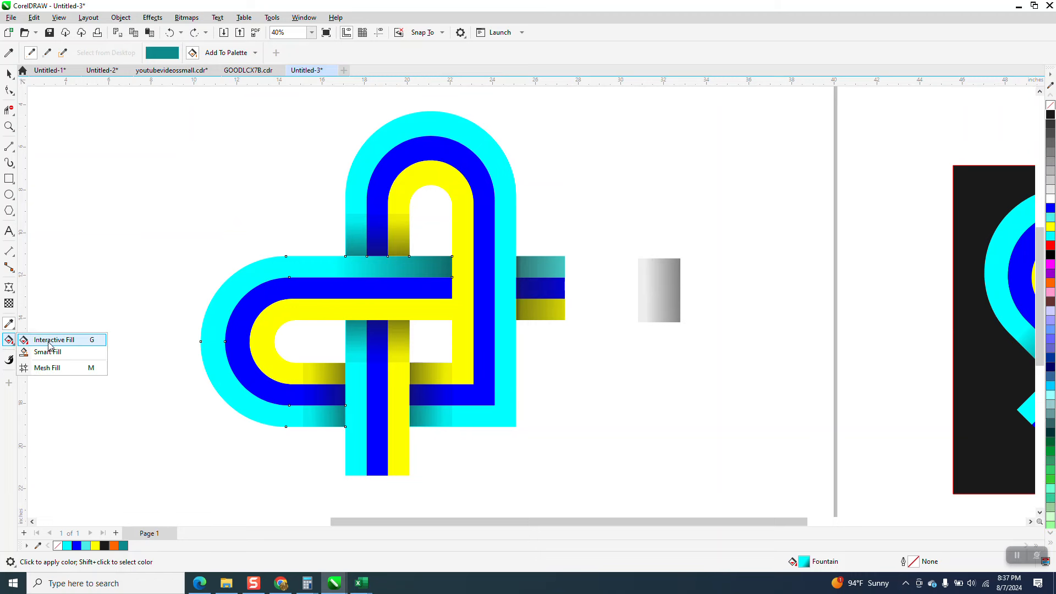
click(48, 341)
drag(329, 290, 377, 287)
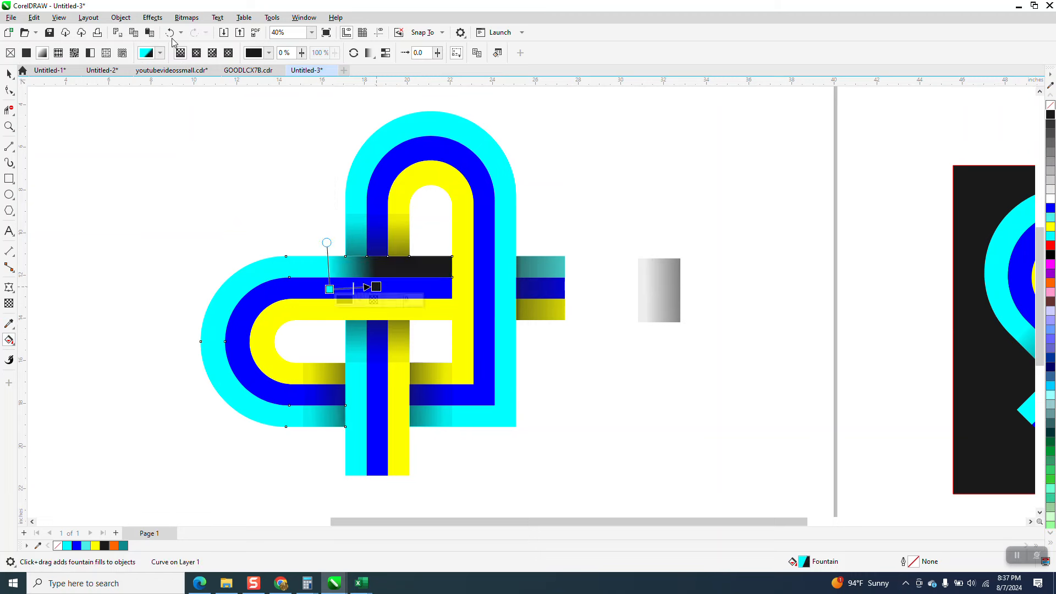
click(172, 39)
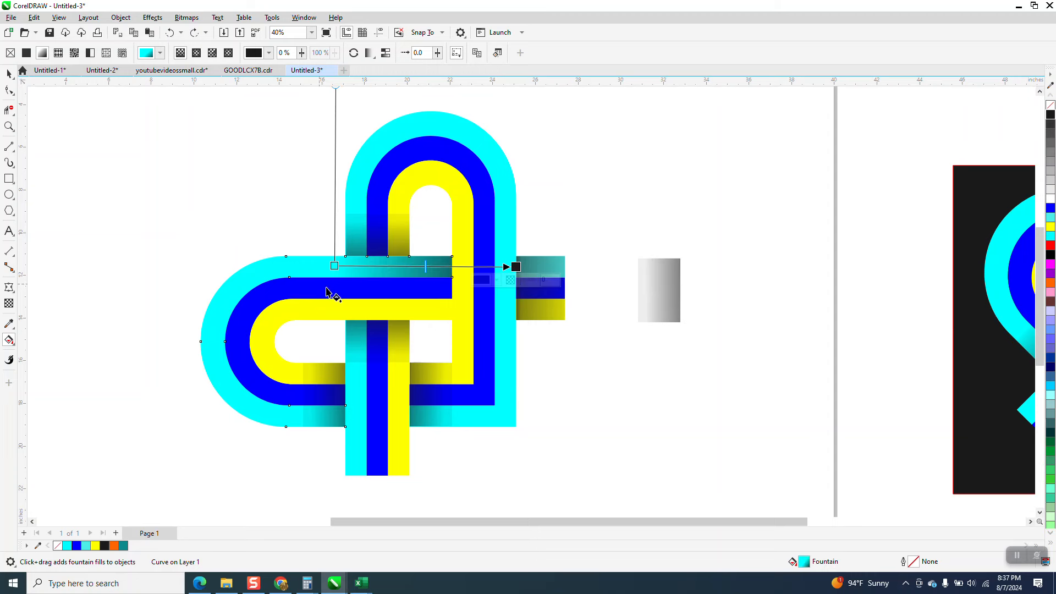
click(340, 292)
drag(337, 287, 453, 288)
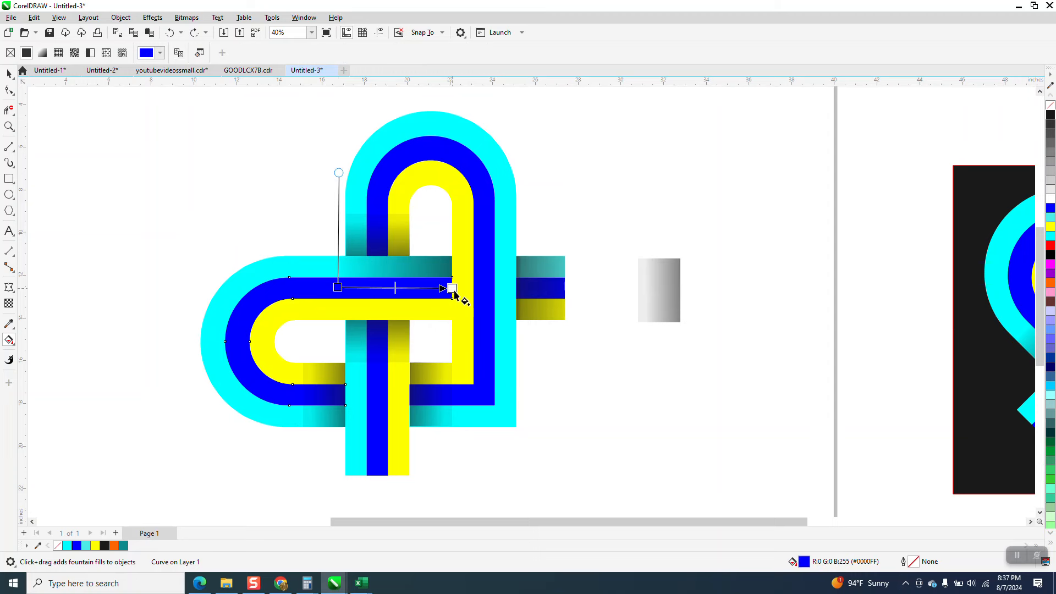
drag(1051, 116, 500, 290)
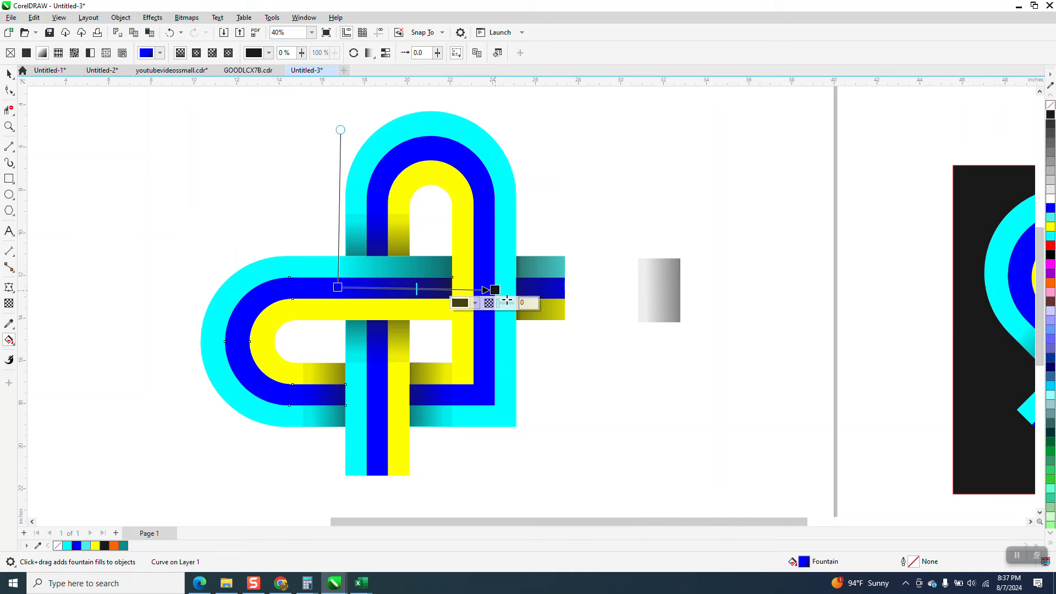
Apply a linear fountain fill from yellow to near-black along the upper horizontal yellow band, and clear the selection
click(404, 315)
drag(334, 307, 466, 311)
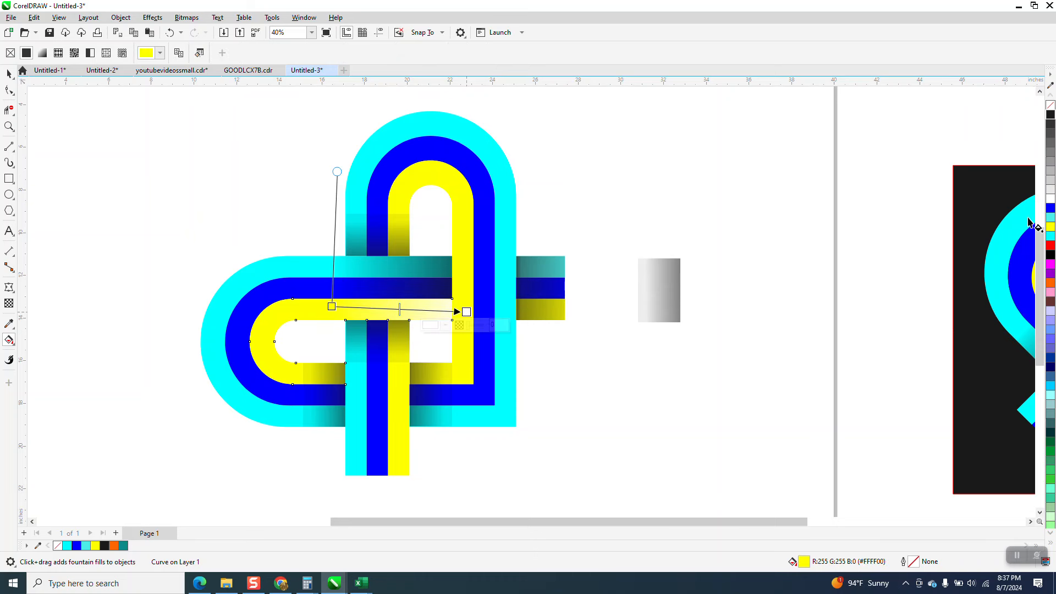
click(1049, 115)
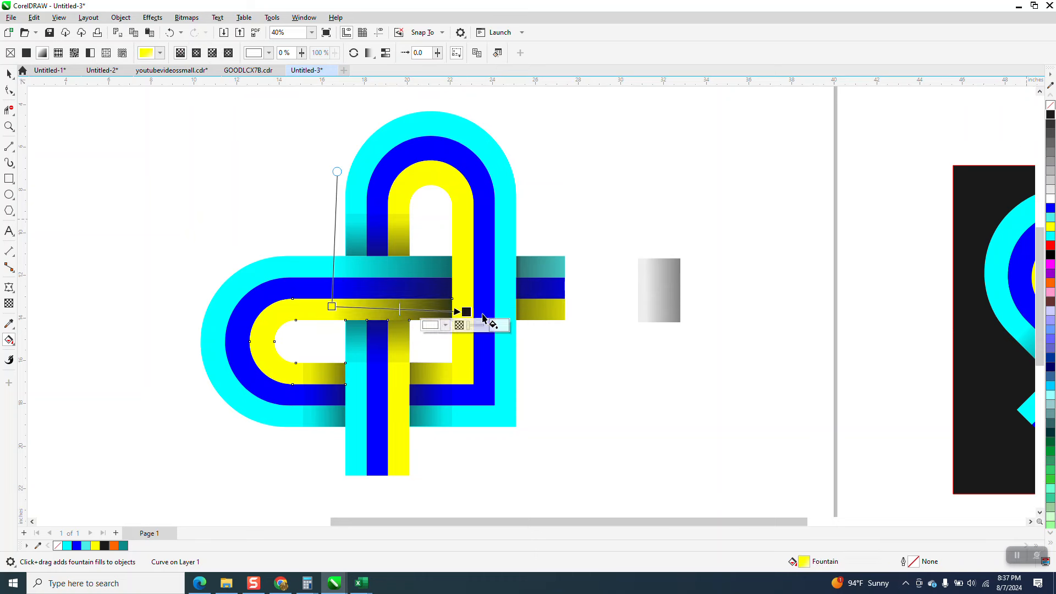
click(9, 72)
key(Escape)
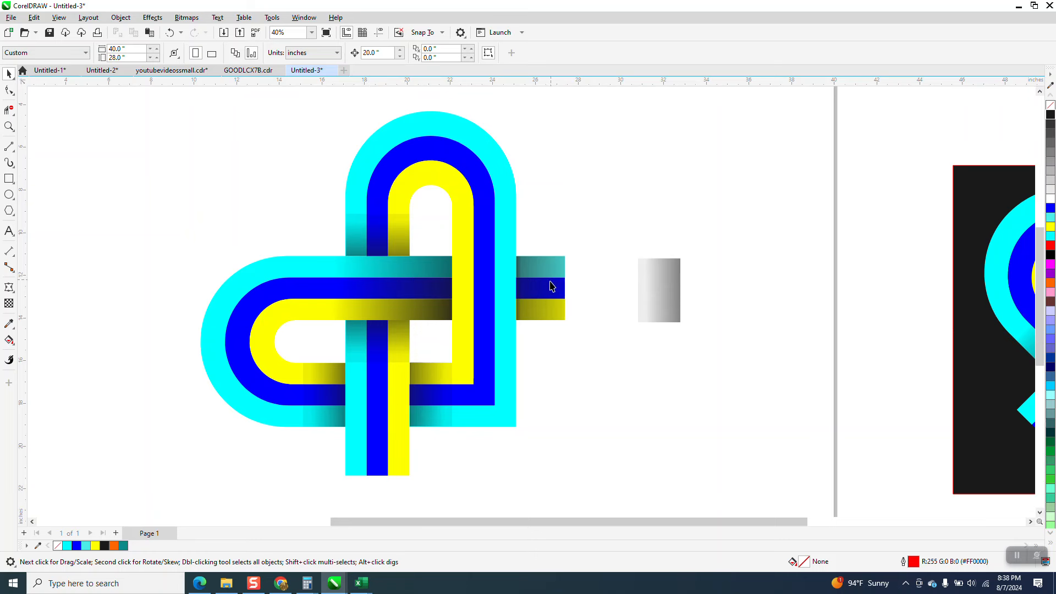
Delete the spare gradient shadow rectangle lying right of the heart
click(662, 294)
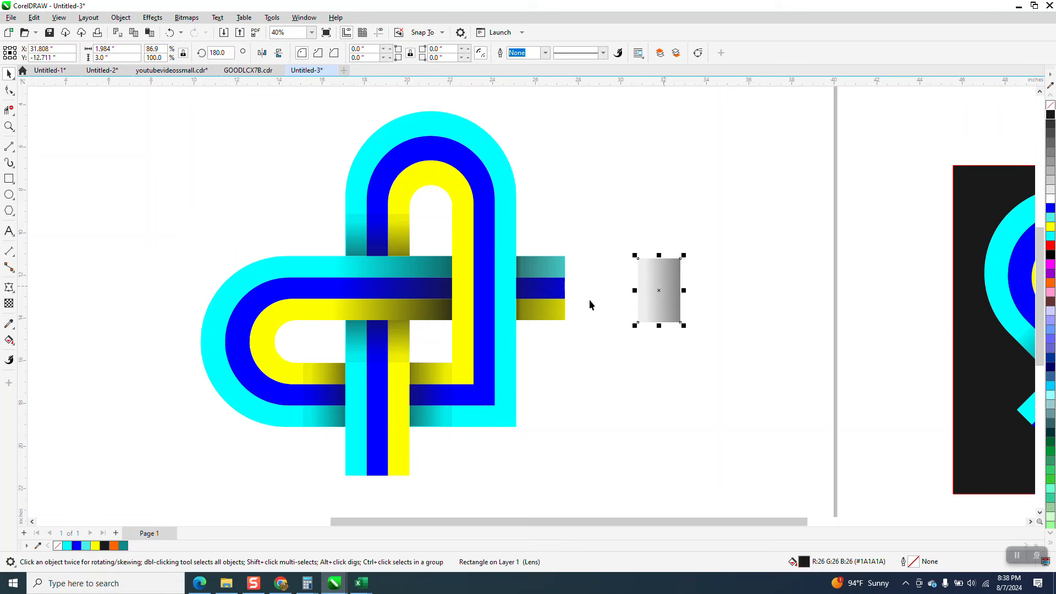
key(super+5)
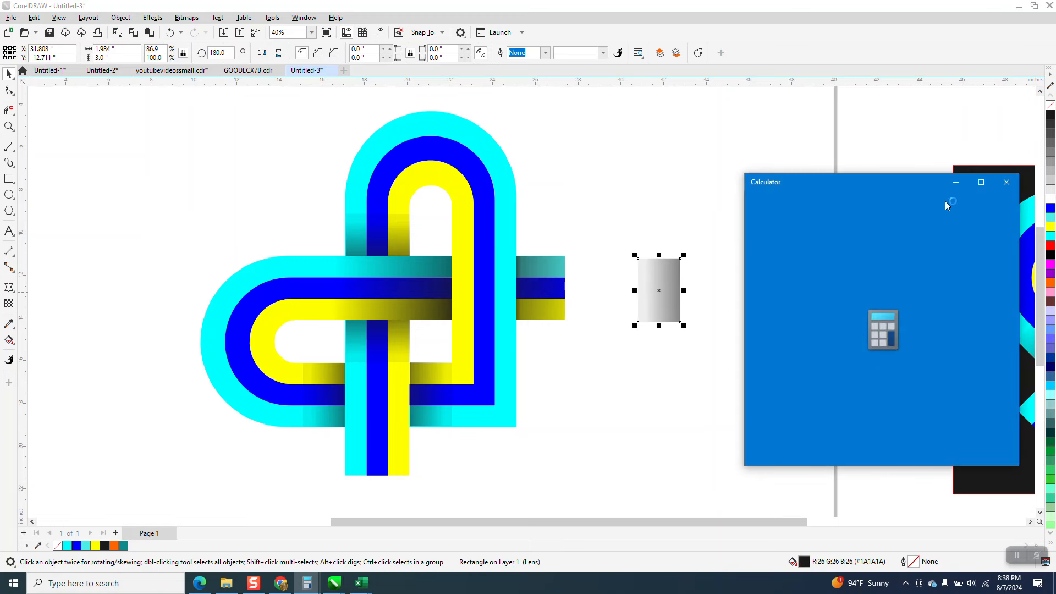
click(1007, 180)
key(Delete)
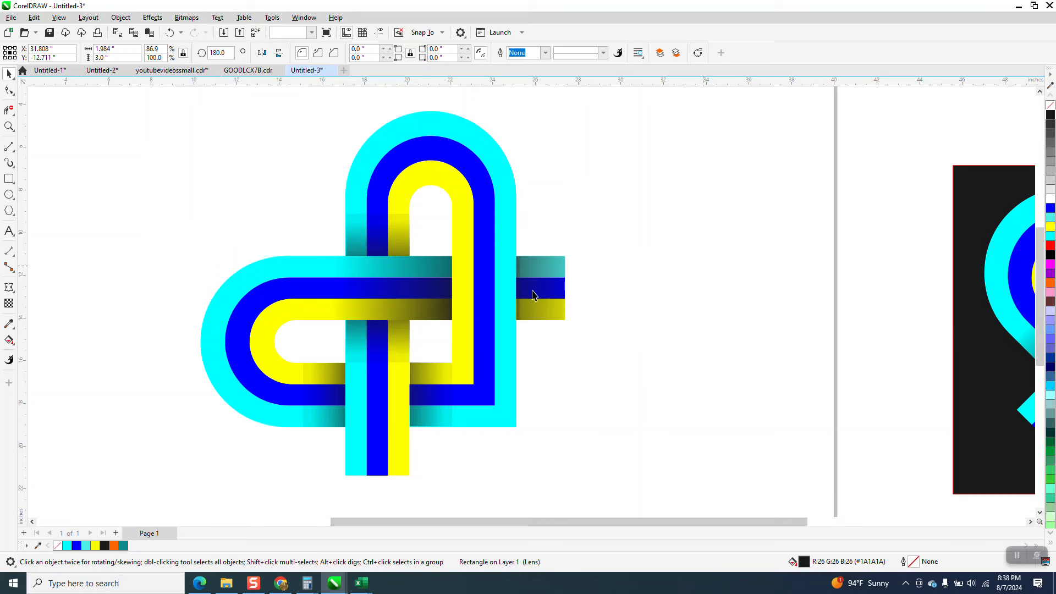
Select all the heart's ribbon pieces and shadows and set their rotation to 0 degrees so the heart stands upright
key(Escape)
mouse_move(141, 107)
mouse_down()
mouse_move(846, 500)
mouse_move(795, 523)
mouse_move(779, 504)
mouse_up()
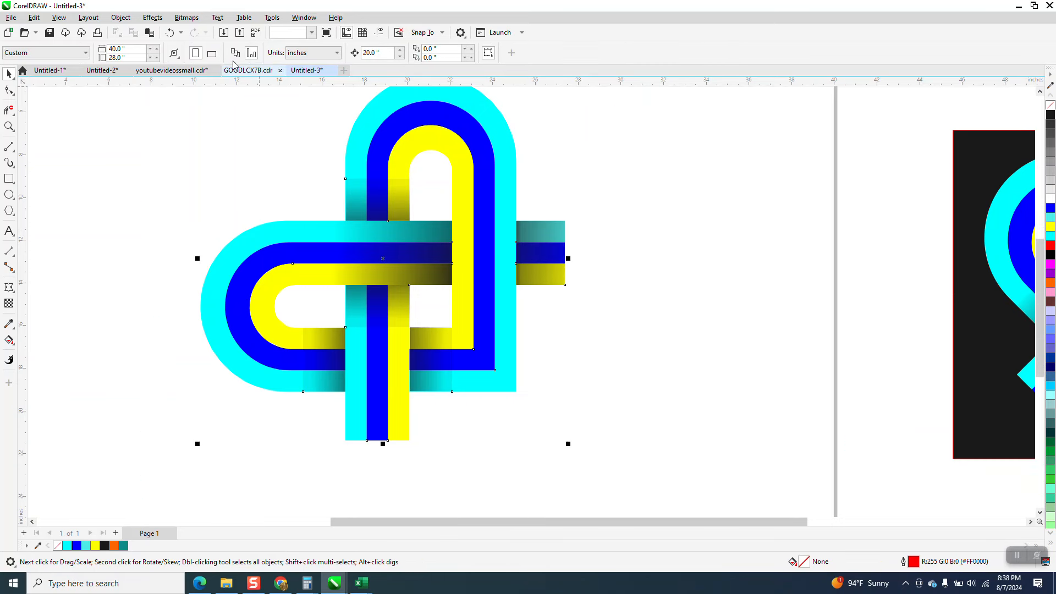
text(0)
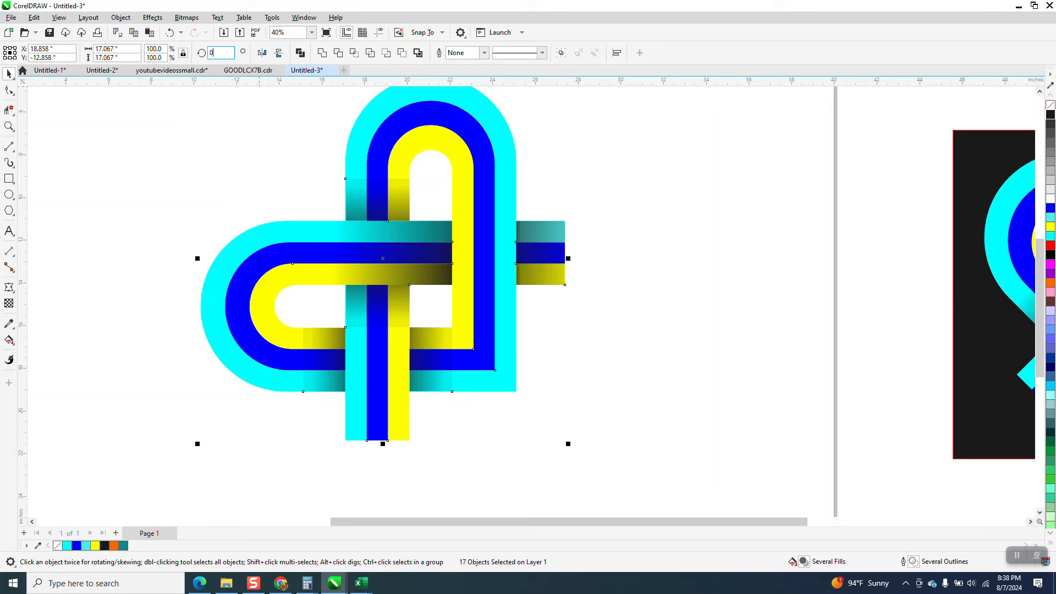
key(Return)
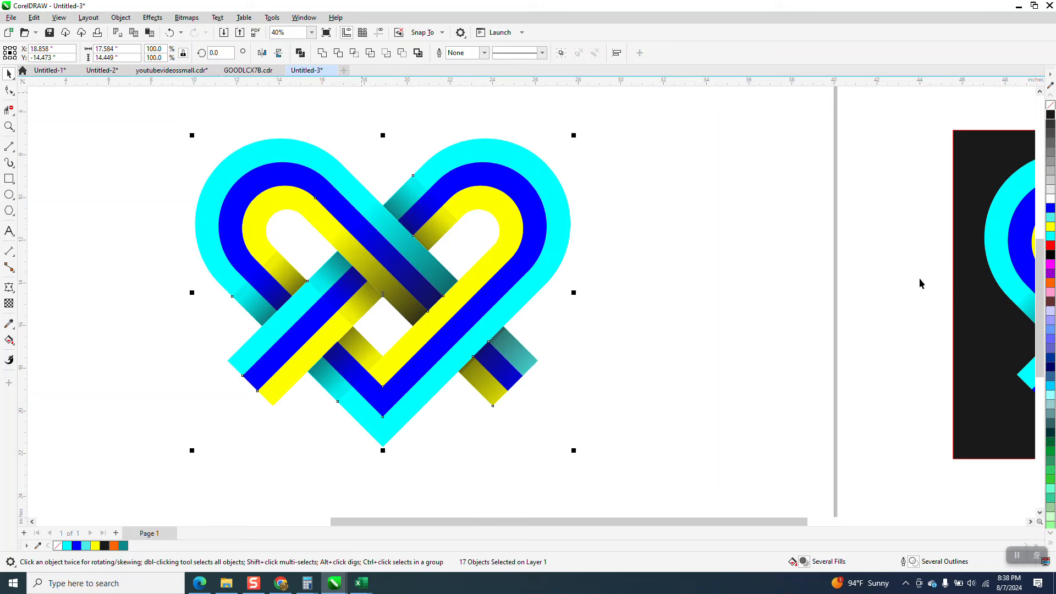
Try the example's near-black background rectangle behind the new heart, and move it back behind the example
drag(973, 294, 184, 288)
scroll(109, 236, down, 2)
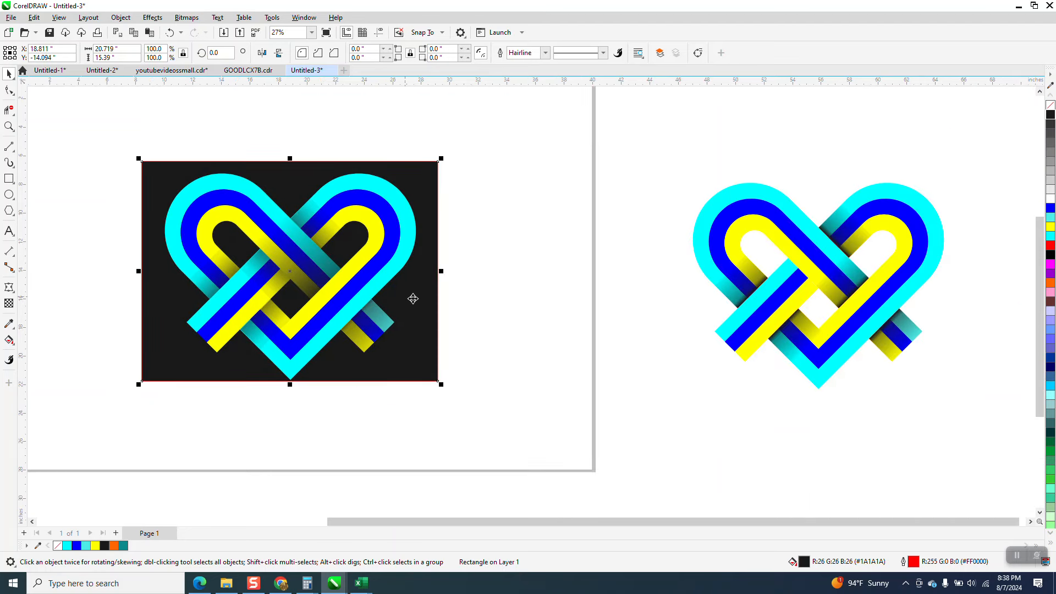
drag(413, 298, 947, 304)
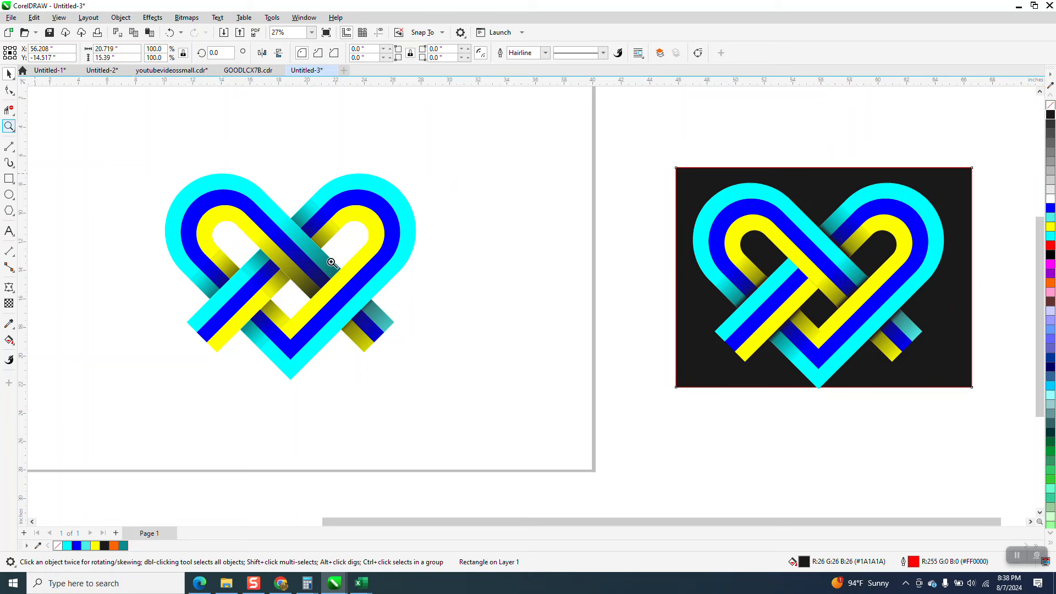
Shorten the gradient transparency of the shadow on the heart's lower-right ribbon end so it fades out closer to the crossing
click(9, 125)
click(449, 377)
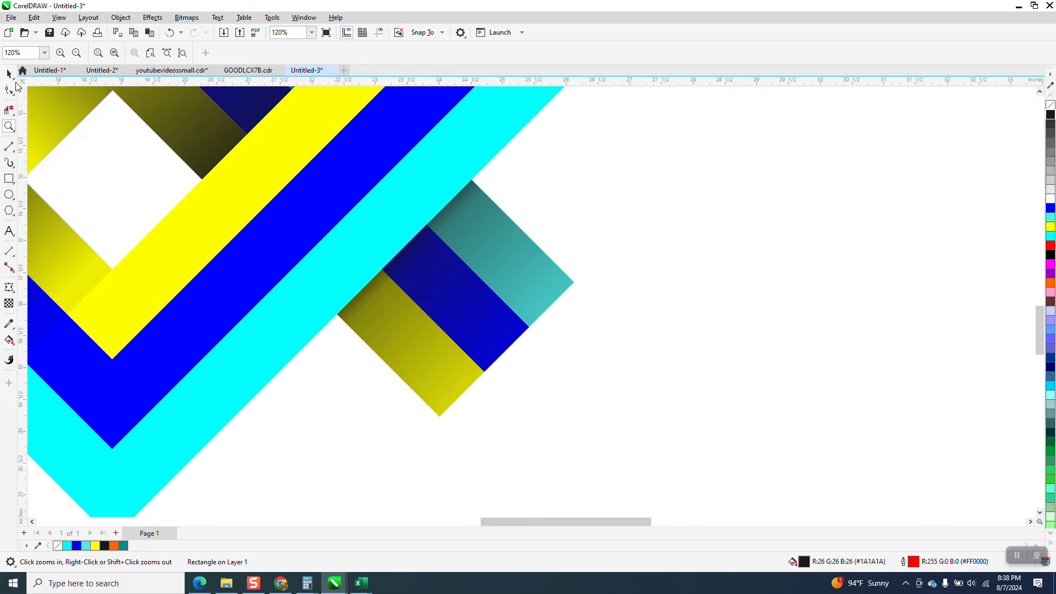
click(9, 73)
click(453, 266)
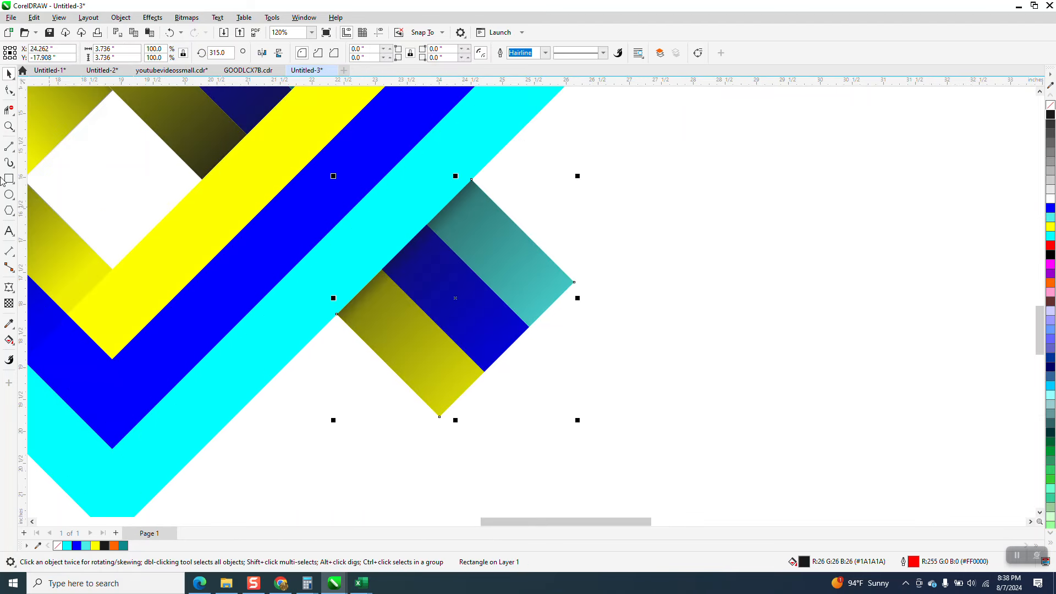
click(8, 303)
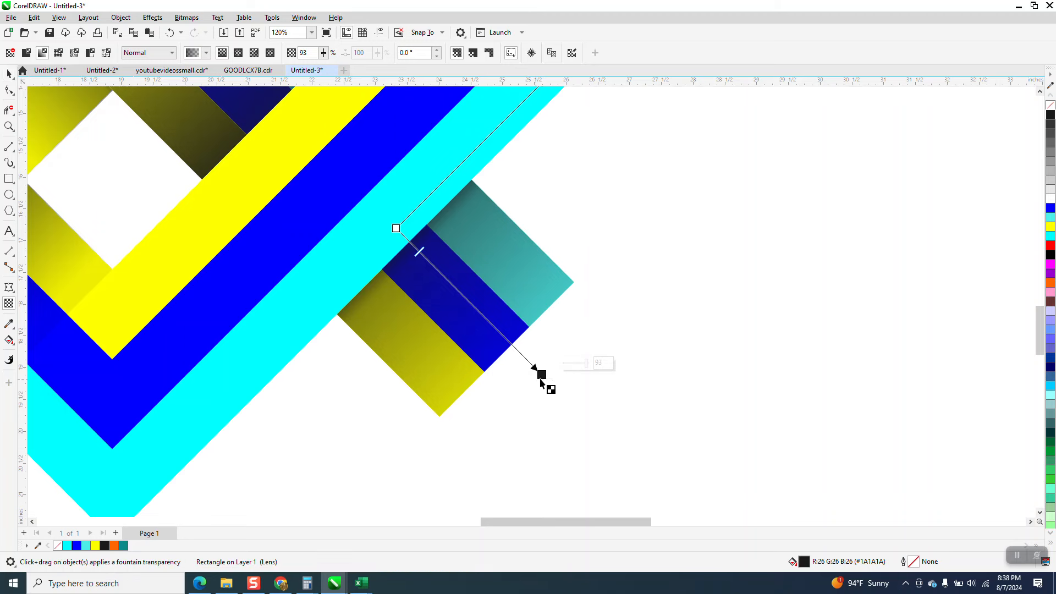
drag(541, 373, 497, 322)
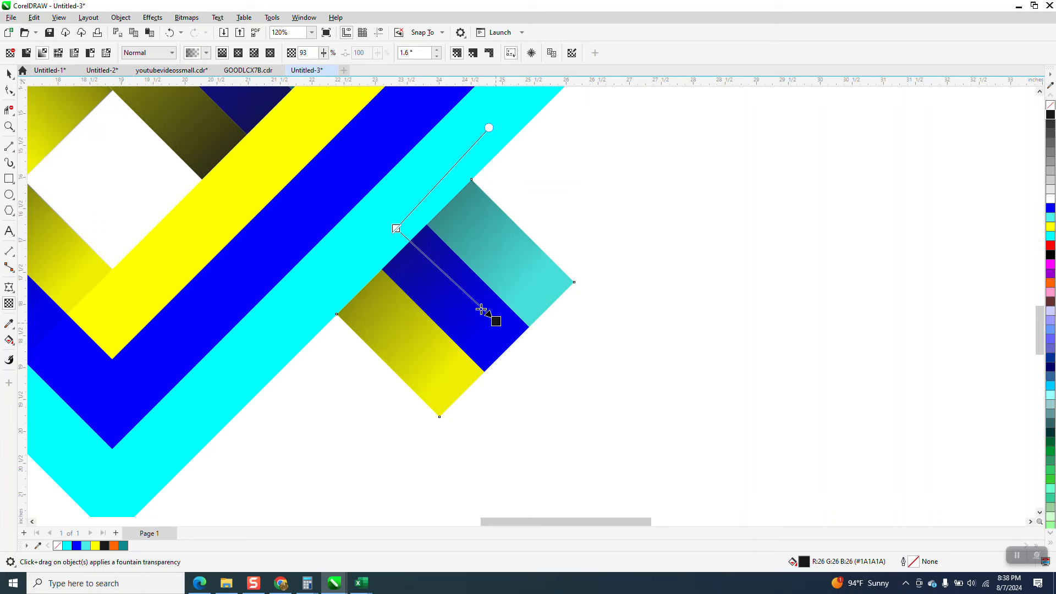
drag(495, 319, 450, 278)
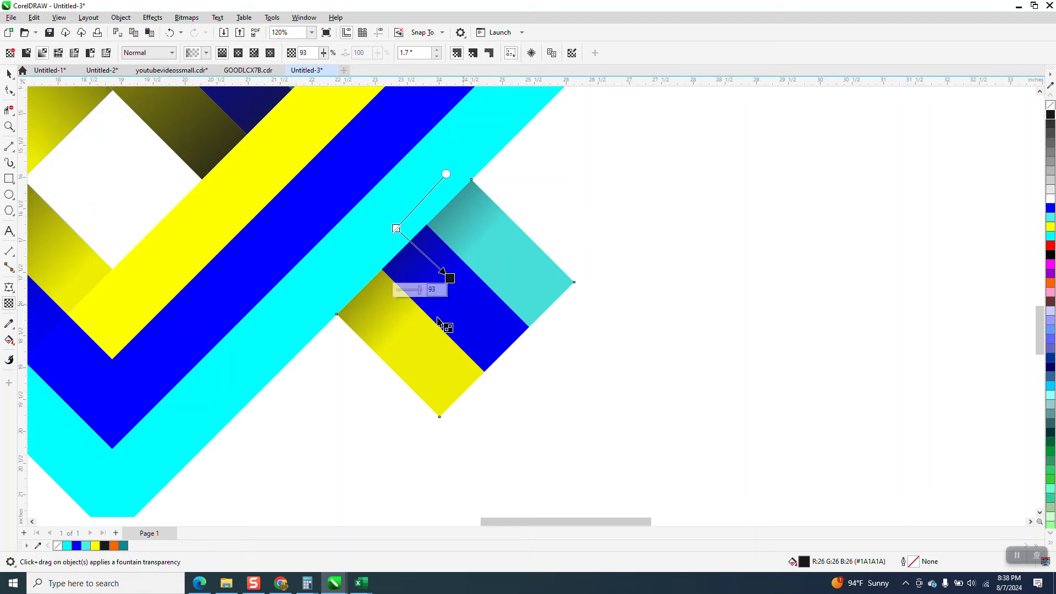
scroll(526, 360, down, 1)
scroll(550, 380, down, 1)
key(space)
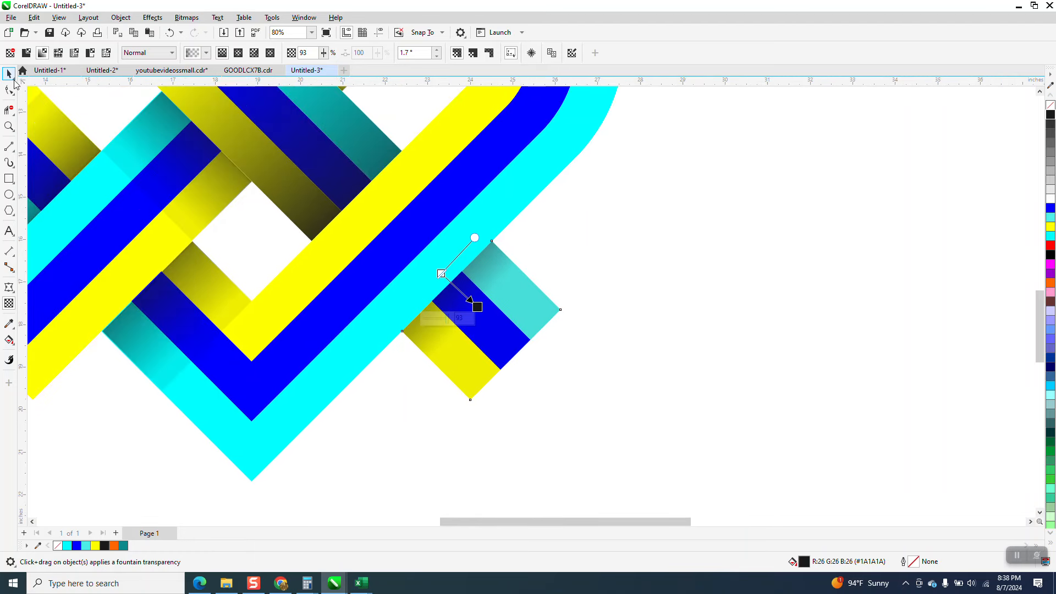
scroll(705, 405, down, 1)
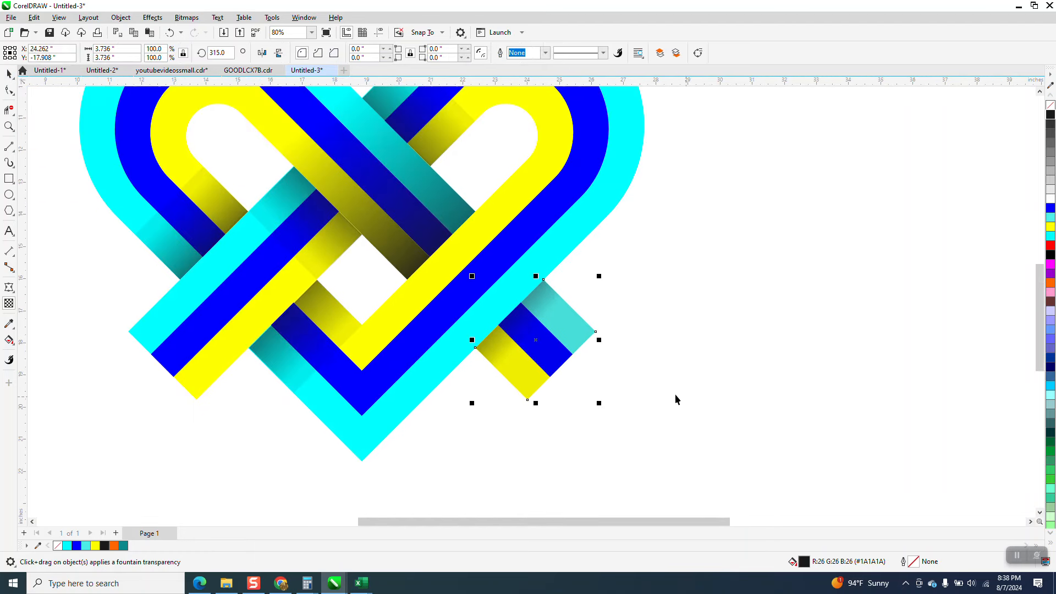
scroll(676, 398, down, 1)
key(space)
click(498, 237)
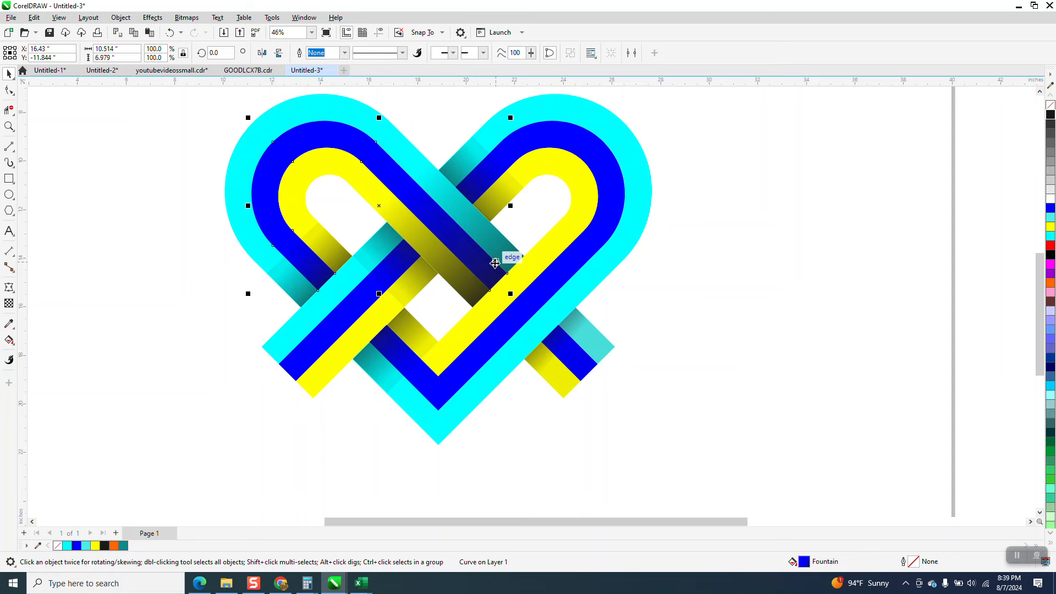
drag(702, 198, 415, 320)
drag(503, 263, 433, 255)
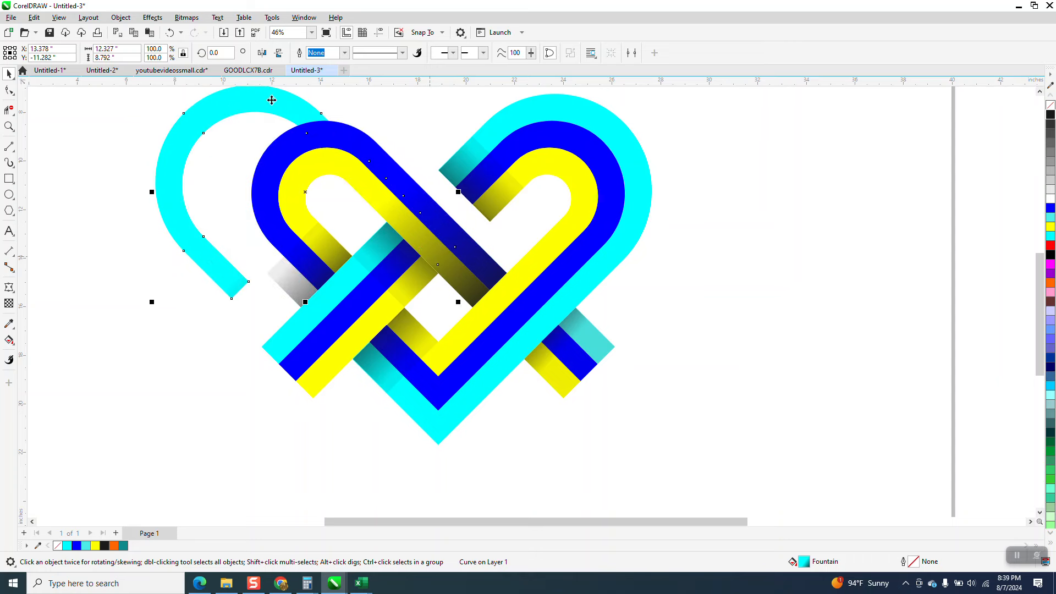
click(170, 32)
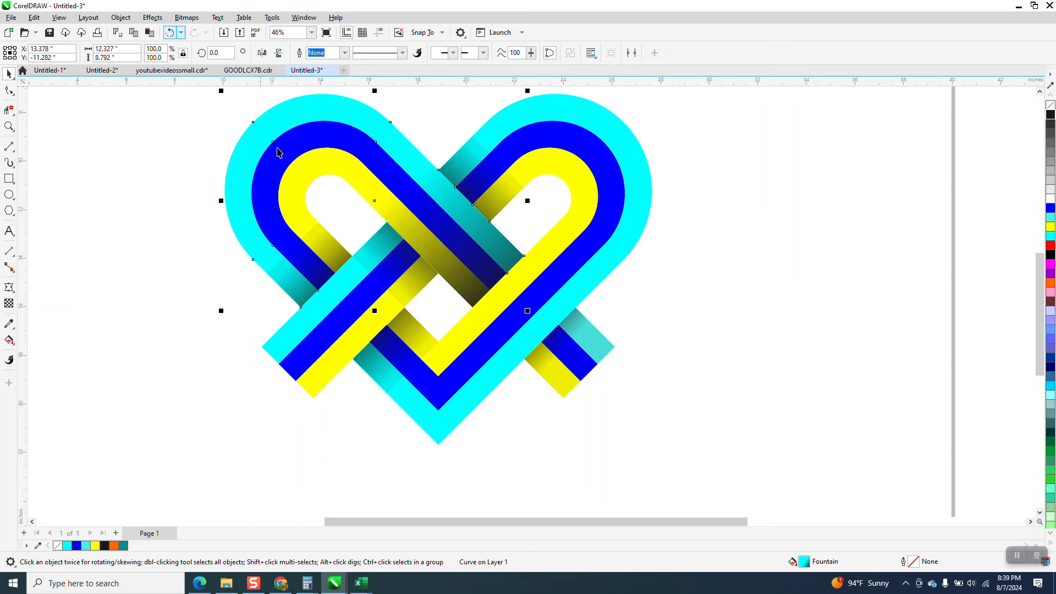
Move the old shadow off the heart's left crossing into empty space, and place a copy of the lower-right shadow near that crossing
click(333, 264)
drag(333, 264, 183, 346)
click(590, 341)
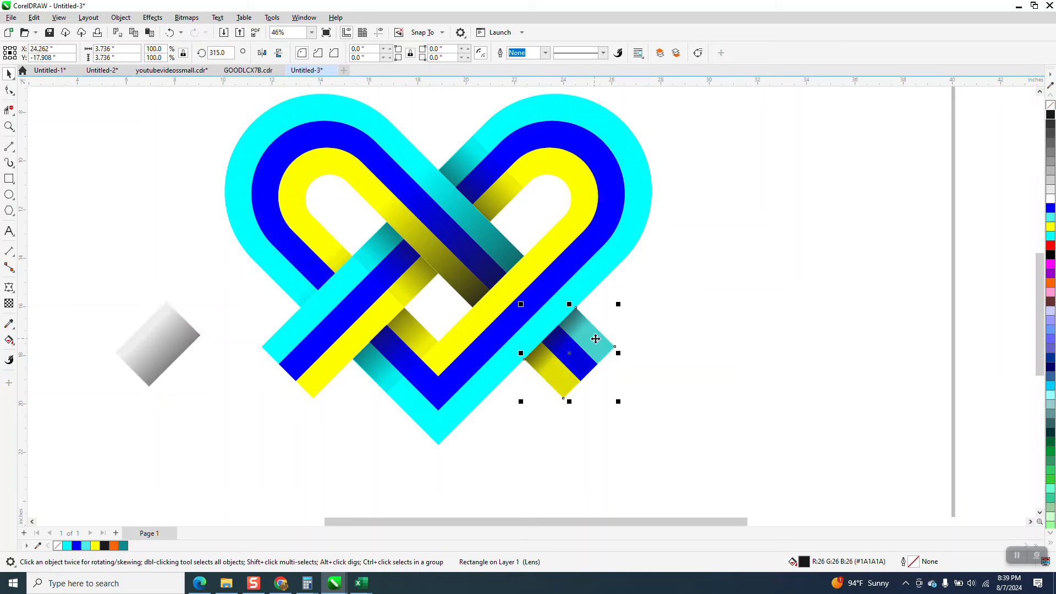
drag(598, 338, 251, 224)
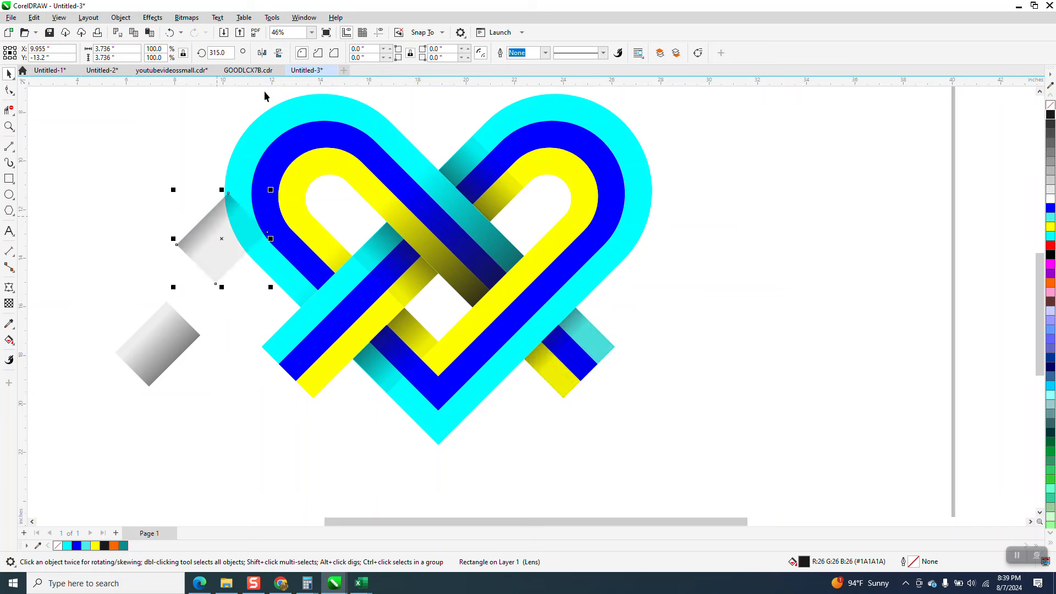
Mirror the copied shadow horizontally and vertically, and snap its corner onto the ribbon edge at the left crossing
click(264, 55)
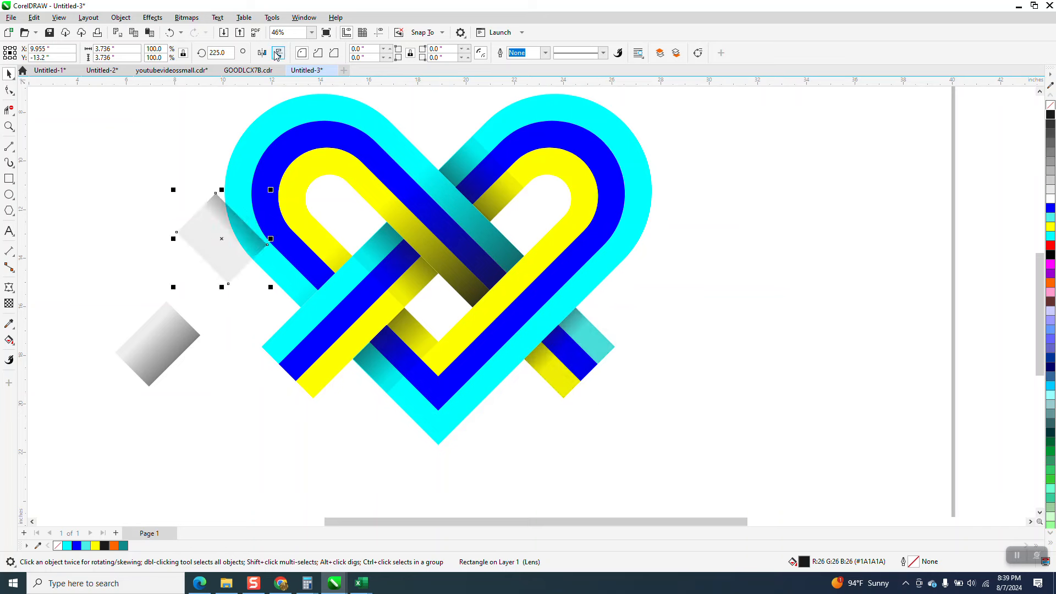
click(280, 53)
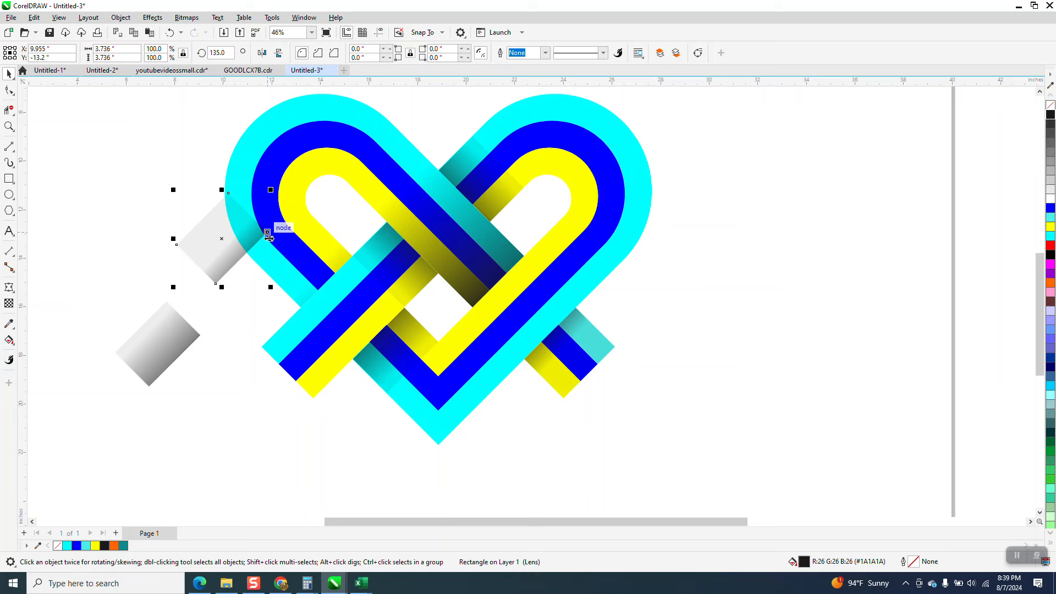
drag(217, 283, 301, 306)
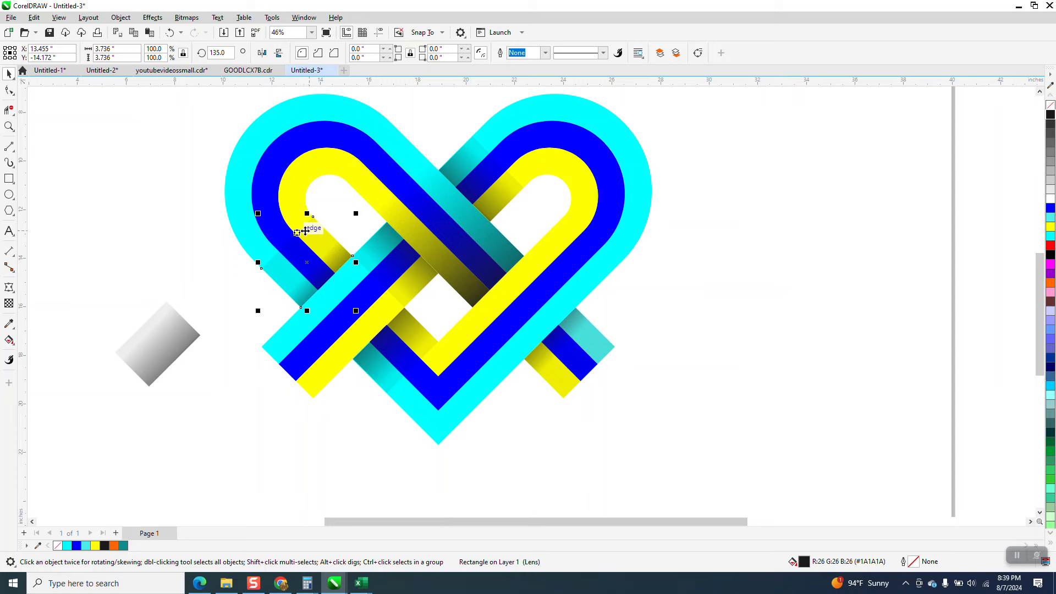
Adjust the direction and extent of the left crossing shadow's gradient transparency, shifting its start deeper under the overlapping ribbon for a lighter shade
click(8, 303)
drag(309, 271, 283, 247)
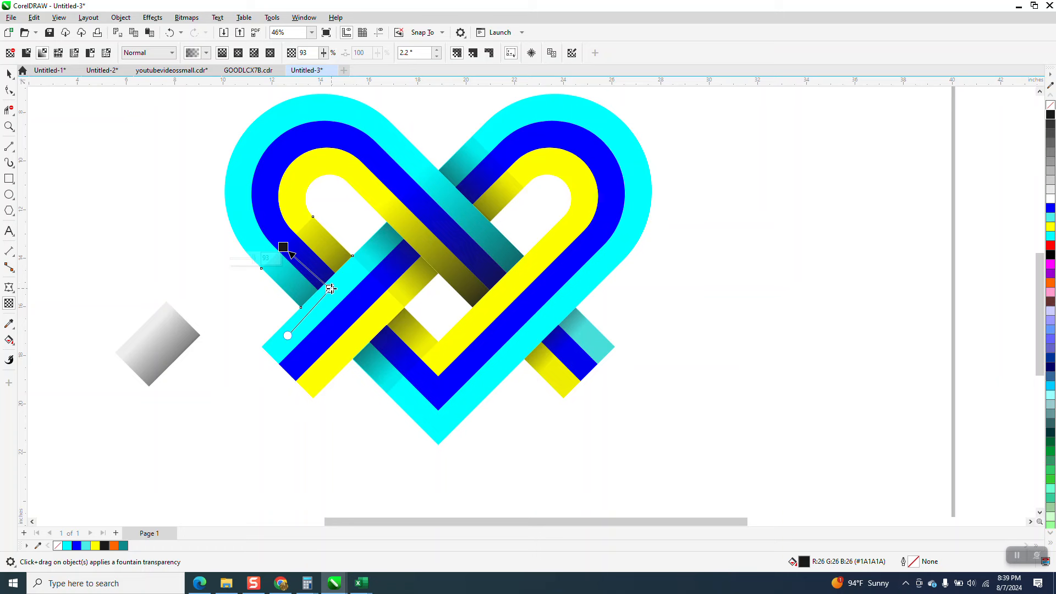
drag(288, 335, 245, 379)
drag(283, 247, 258, 199)
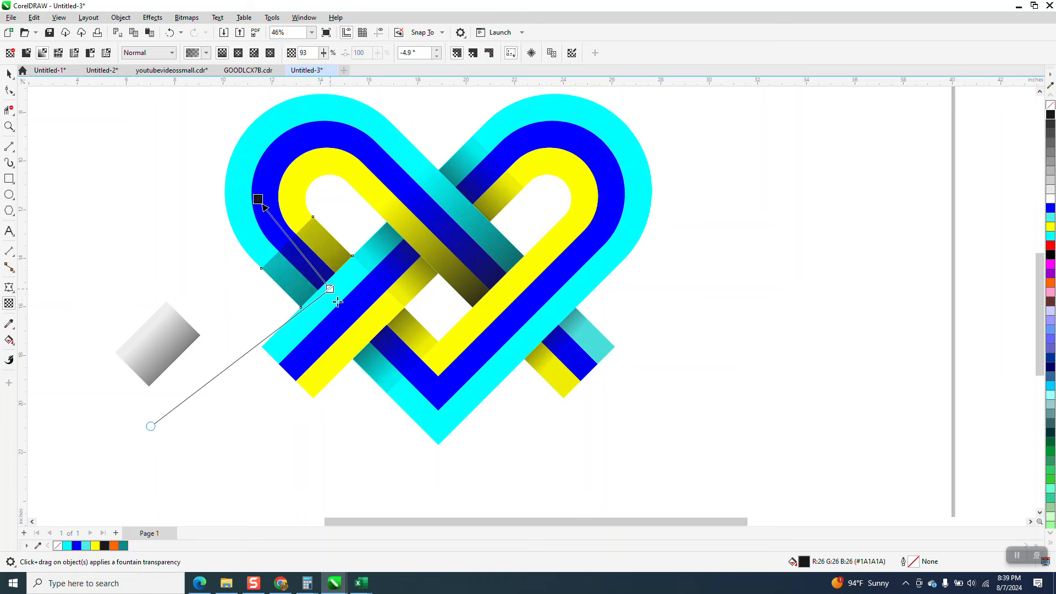
mouse_move(259, 199)
drag(259, 199, 361, 330)
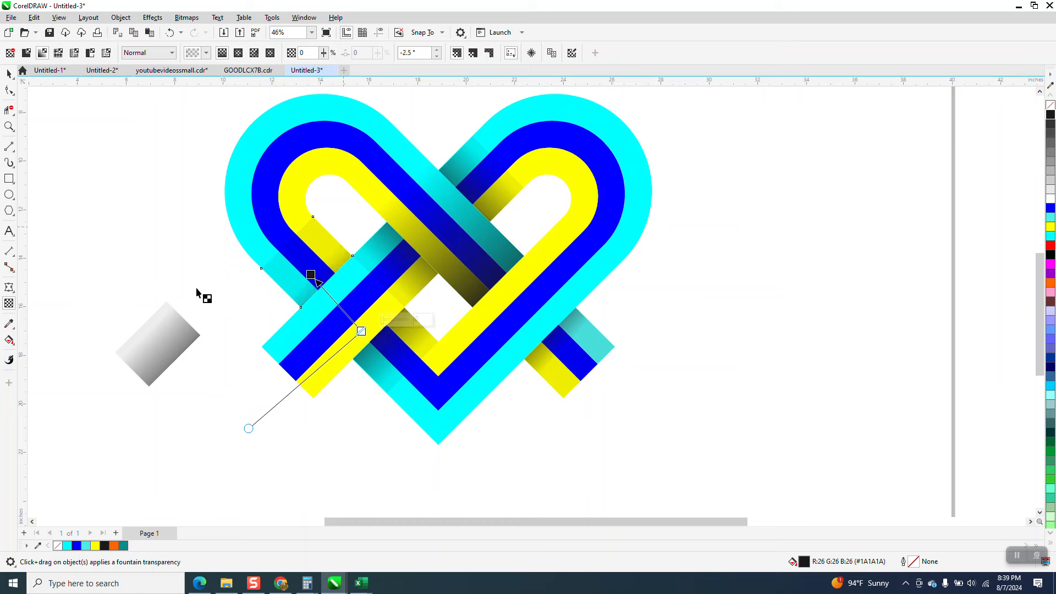
Close the stray Calculator window and delete the spare gradient shadow rectangle lying left of the heart
click(9, 73)
click(665, 286)
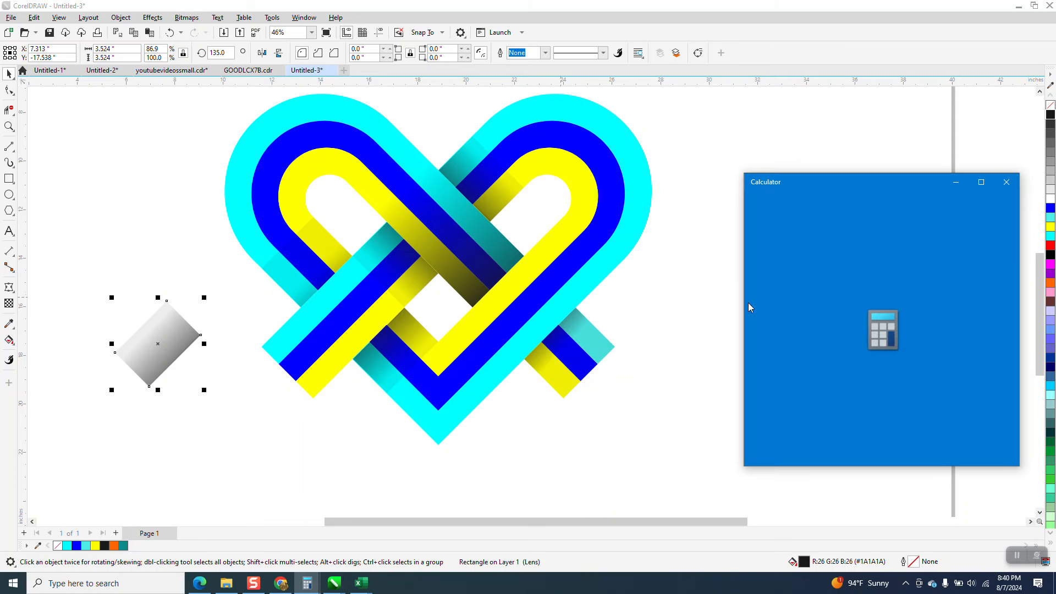
click(1005, 185)
key(Delete)
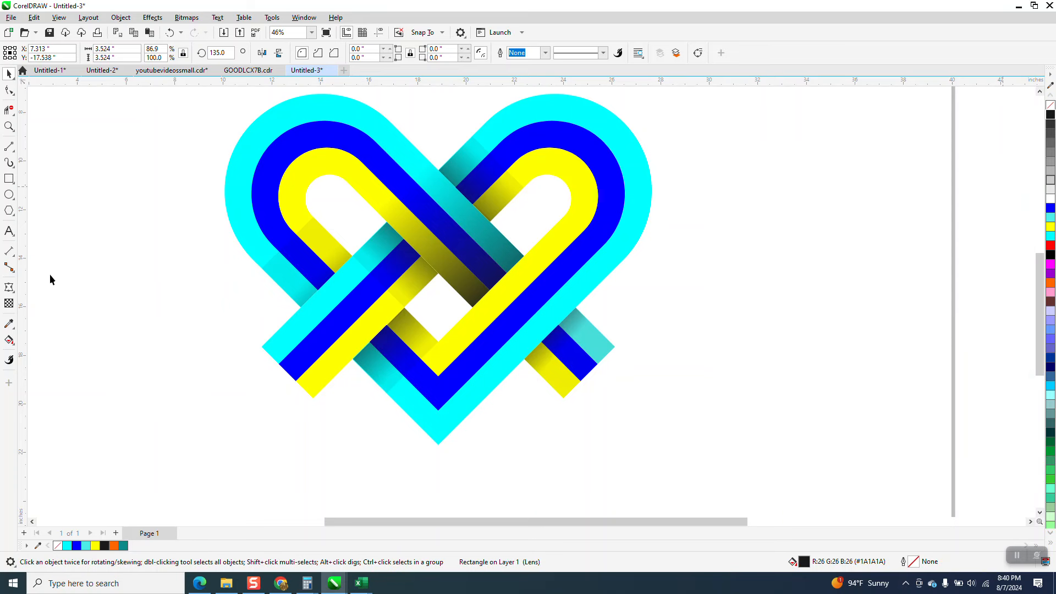